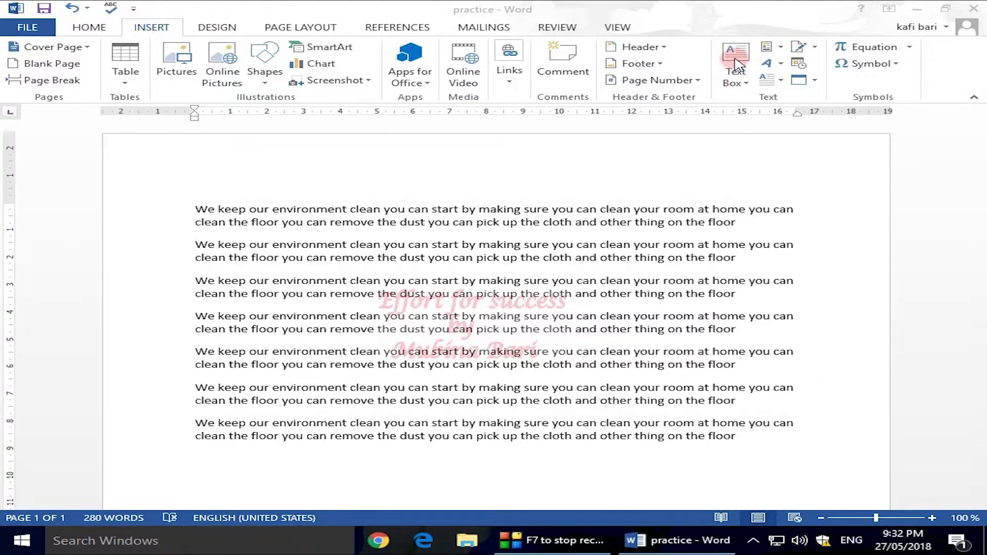
Insert the Austin Sidebar text box from the built-in Text Box gallery on the page's right.
{"action": "left_click", "coordinate": [737, 66]}
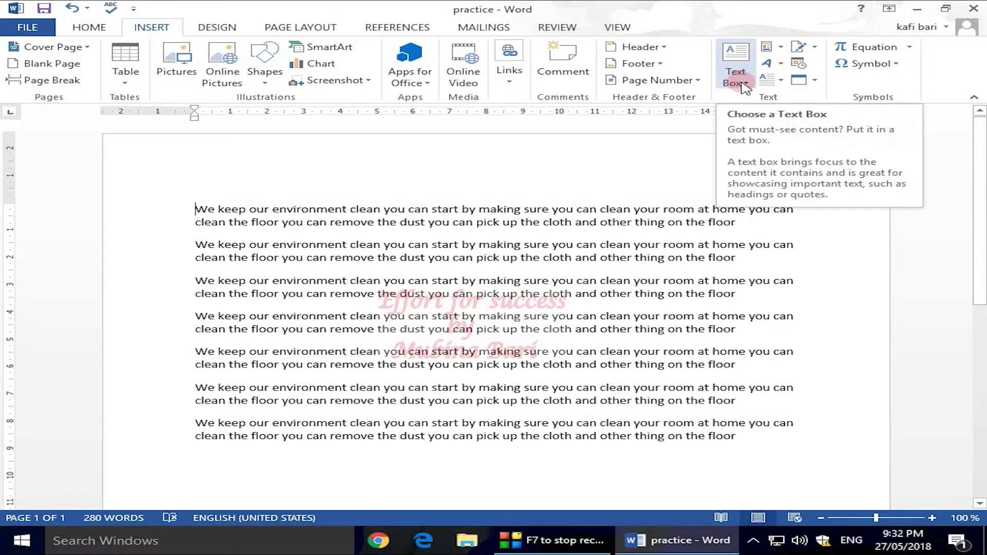
{"action": "left_click", "coordinate": [745, 85]}
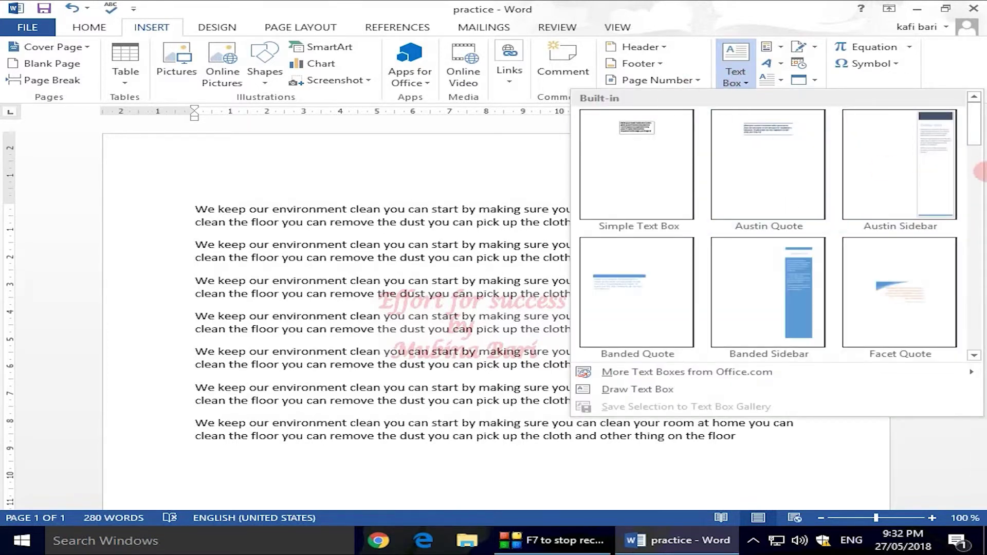
{"action": "left_click_drag", "start_coordinate": [975, 143], "coordinate": [974, 270]}
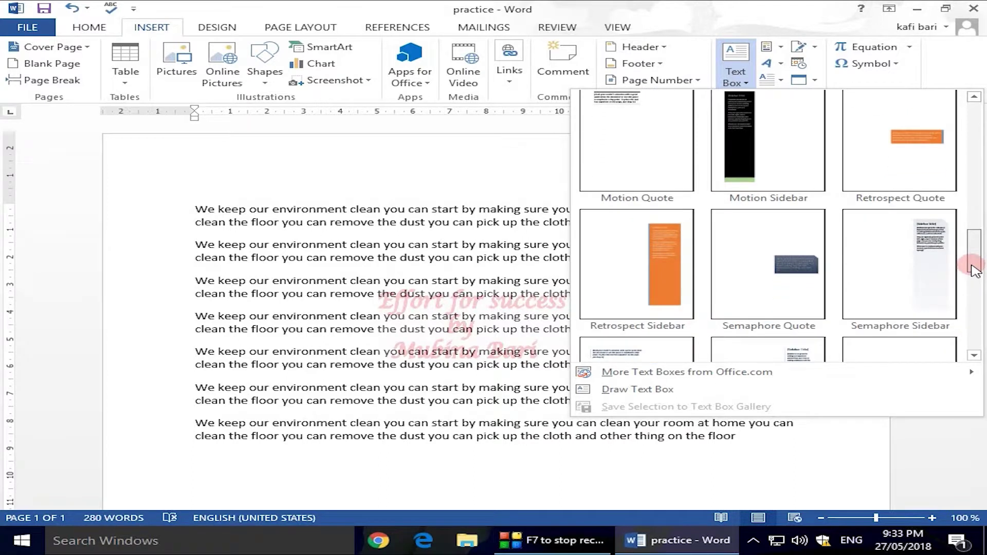
{"action": "left_click_drag", "start_coordinate": [975, 270], "coordinate": [973, 262]}
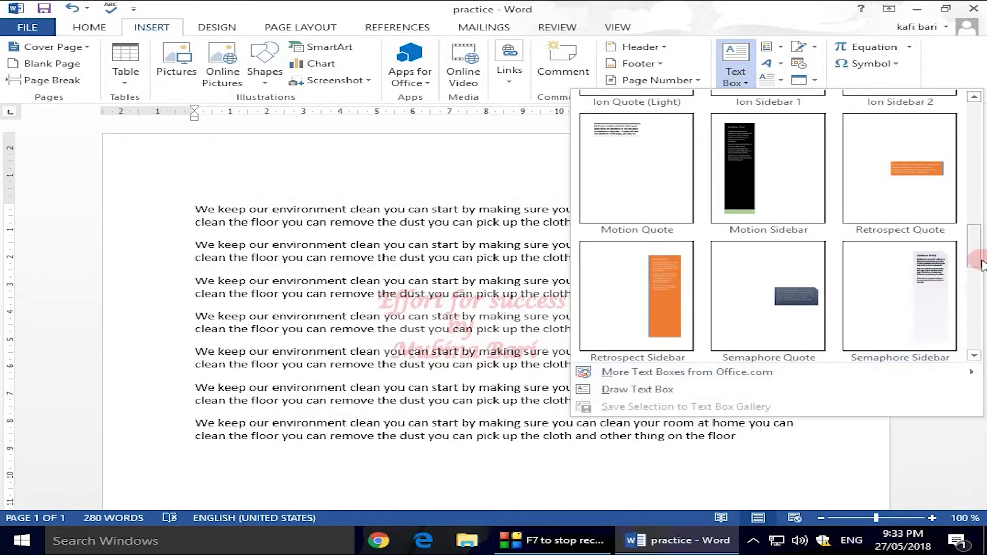
{"action": "mouse_move", "coordinate": [975, 260]}
{"action": "left_mouse_down"}
{"action": "mouse_move", "coordinate": [963, 177]}
{"action": "mouse_move", "coordinate": [954, 203]}
{"action": "mouse_move", "coordinate": [960, 138]}
{"action": "left_mouse_up"}
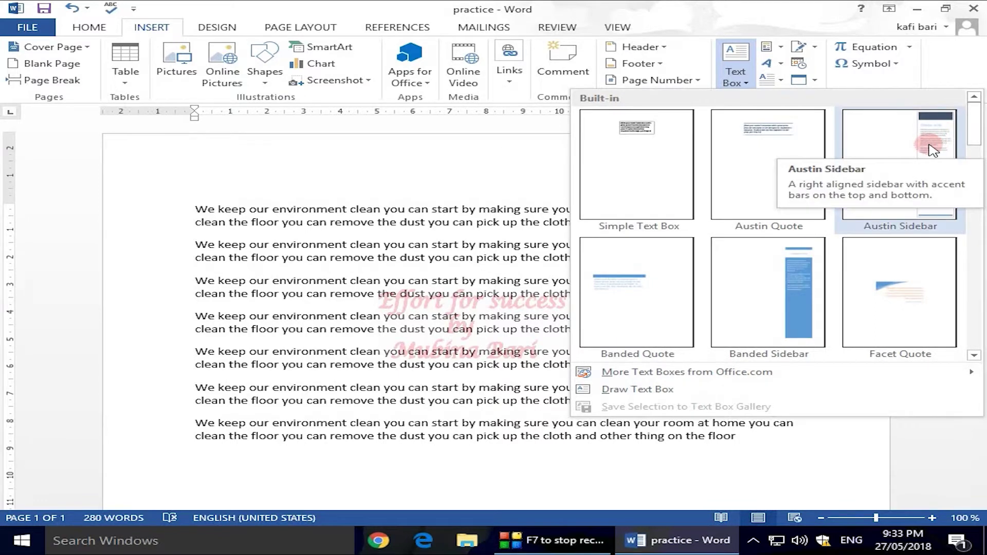
{"action": "left_click", "coordinate": [932, 149]}
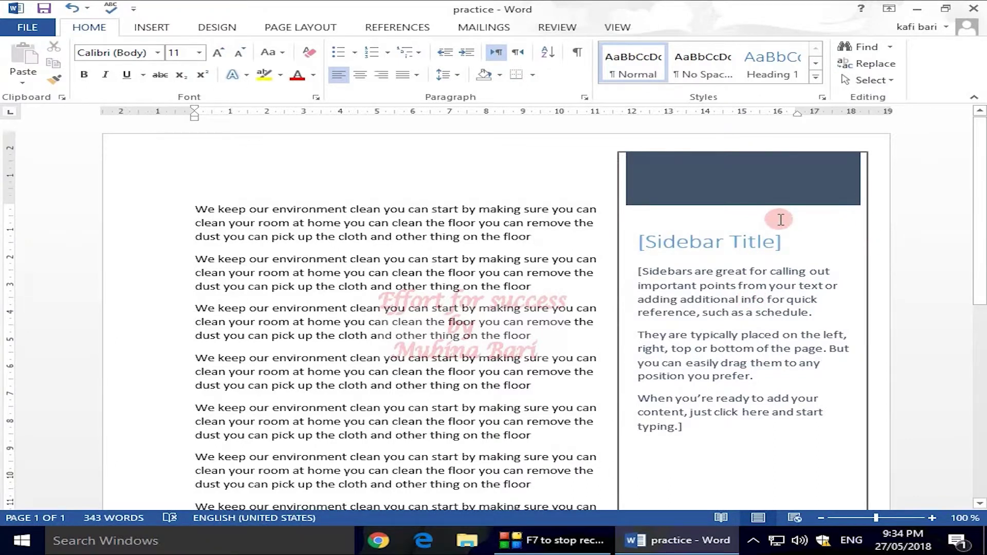
Resize and move the Austin Sidebar by its corner, then remove it from the page.
{"action": "left_click", "coordinate": [681, 217]}
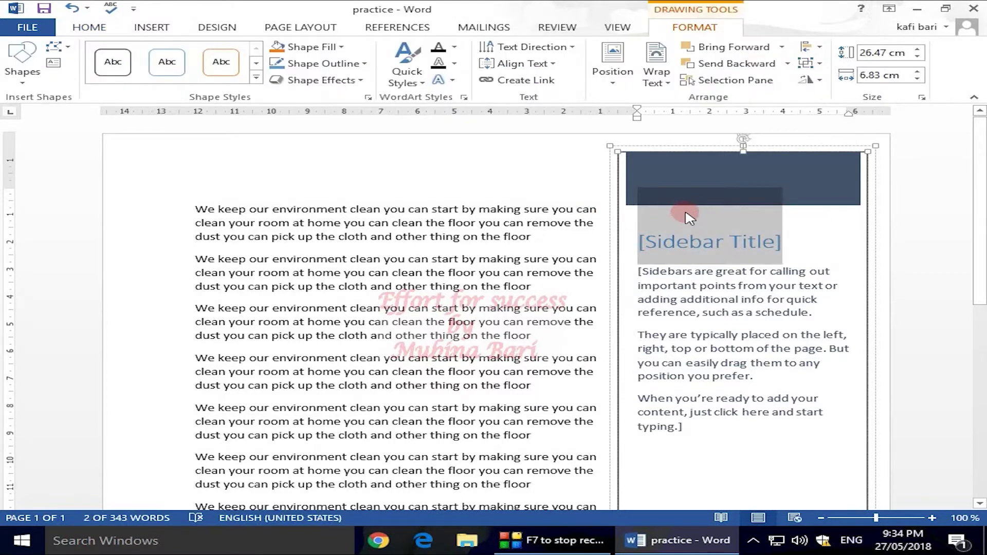
{"action": "left_click", "coordinate": [695, 29]}
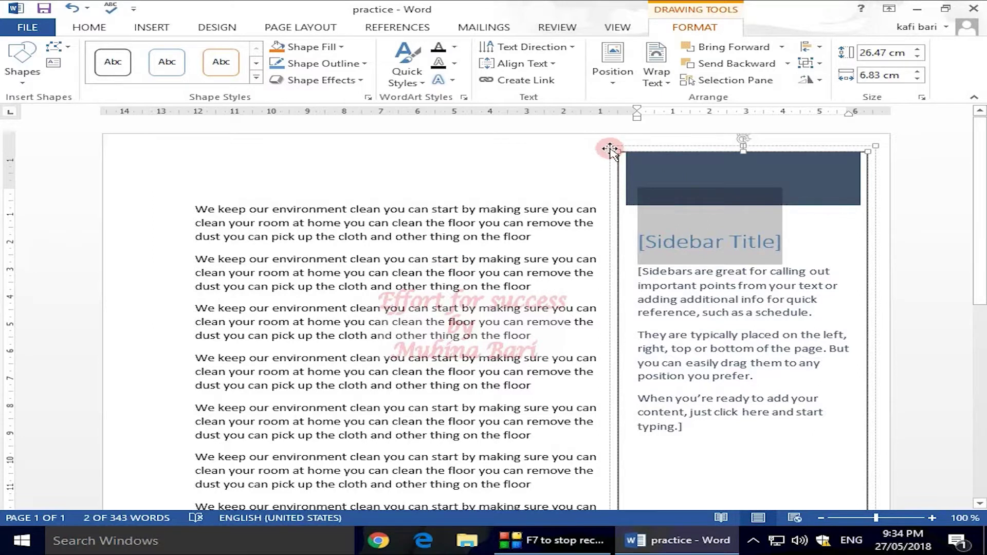
{"action": "left_click_drag", "start_coordinate": [615, 151], "coordinate": [703, 195]}
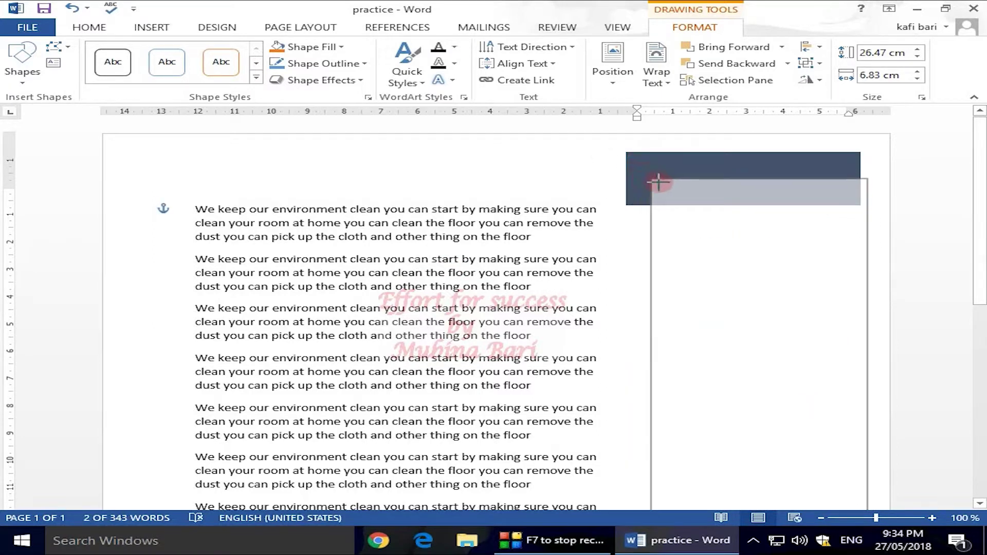
{"action": "left_click", "coordinate": [628, 231]}
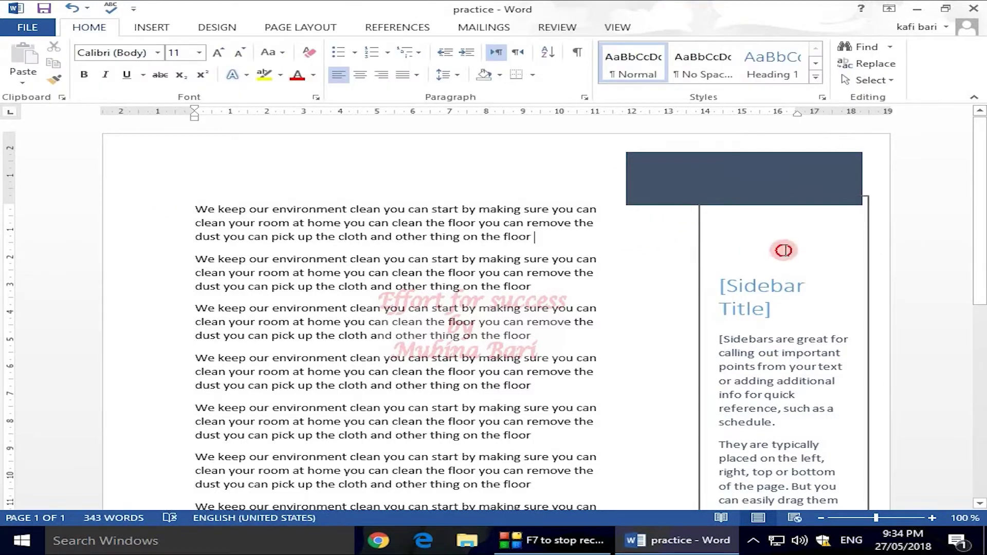
{"action": "left_click", "coordinate": [732, 241]}
{"action": "left_click_drag", "start_coordinate": [713, 206], "coordinate": [607, 158]}
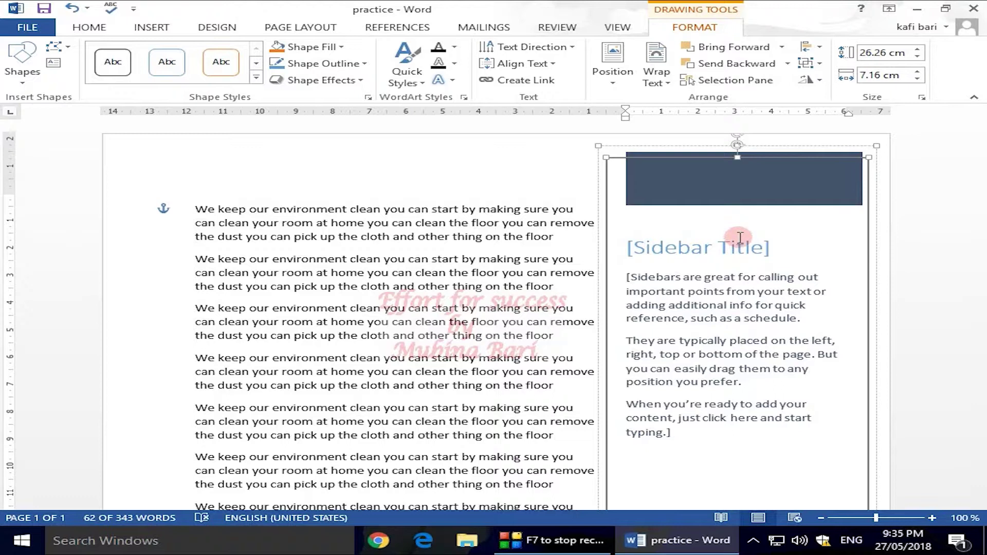
{"action": "key", "text": "ctrl+z"}
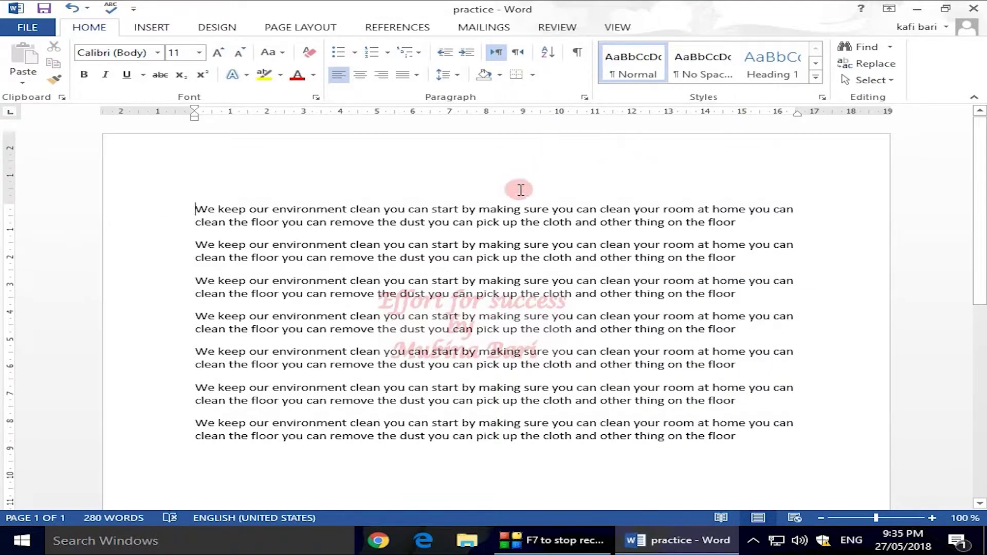
Bring up the INSERT ribbon tab.
{"action": "left_click", "coordinate": [152, 28]}
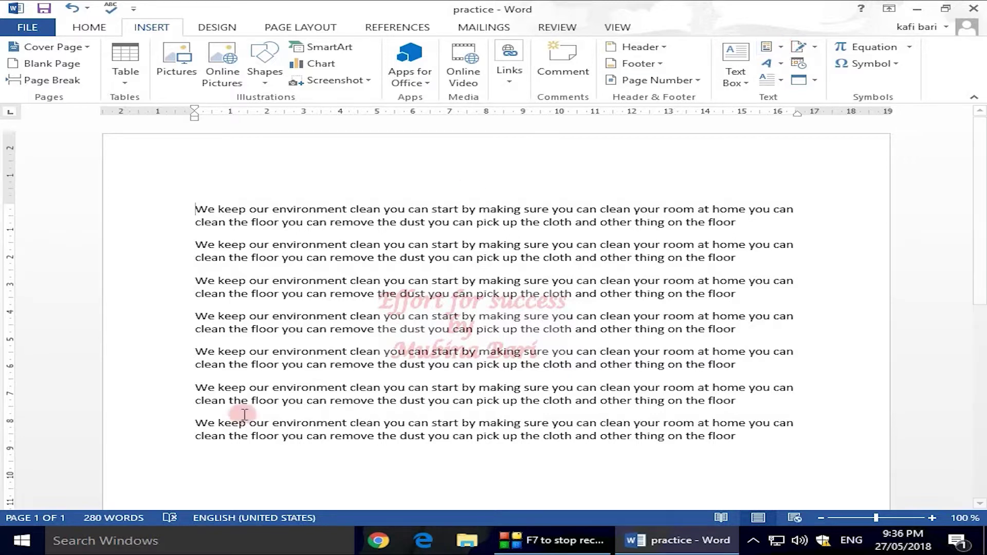
Type 'Sail Manger' on the empty last line and select it.
{"action": "left_click", "coordinate": [204, 459]}
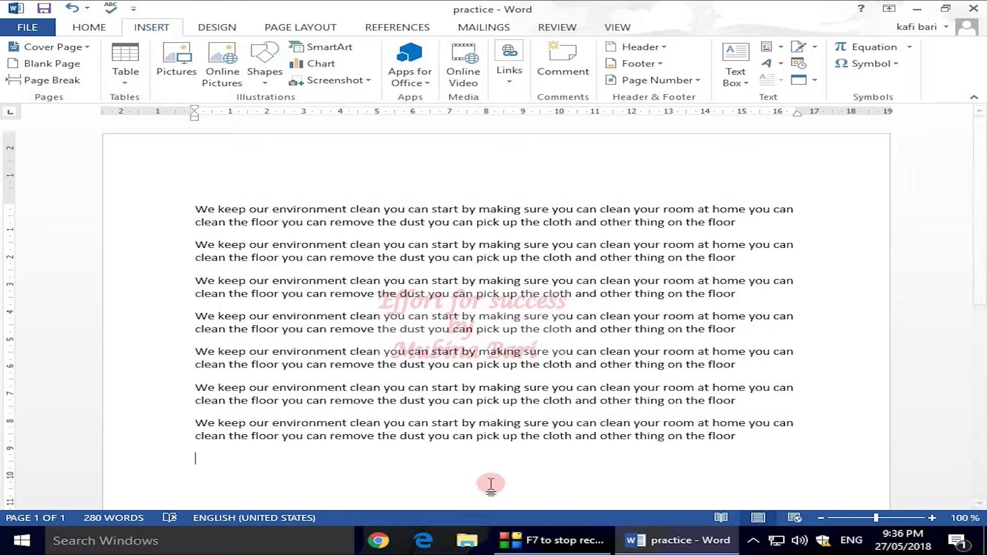
{"action": "type", "text": "Sail Manger"}
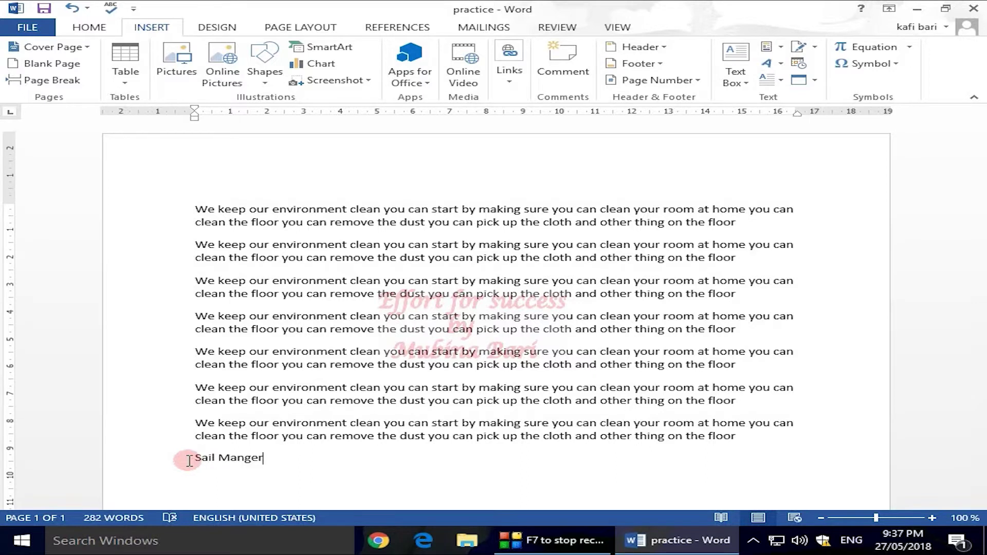
{"action": "left_click_drag", "start_coordinate": [189, 461], "coordinate": [282, 456]}
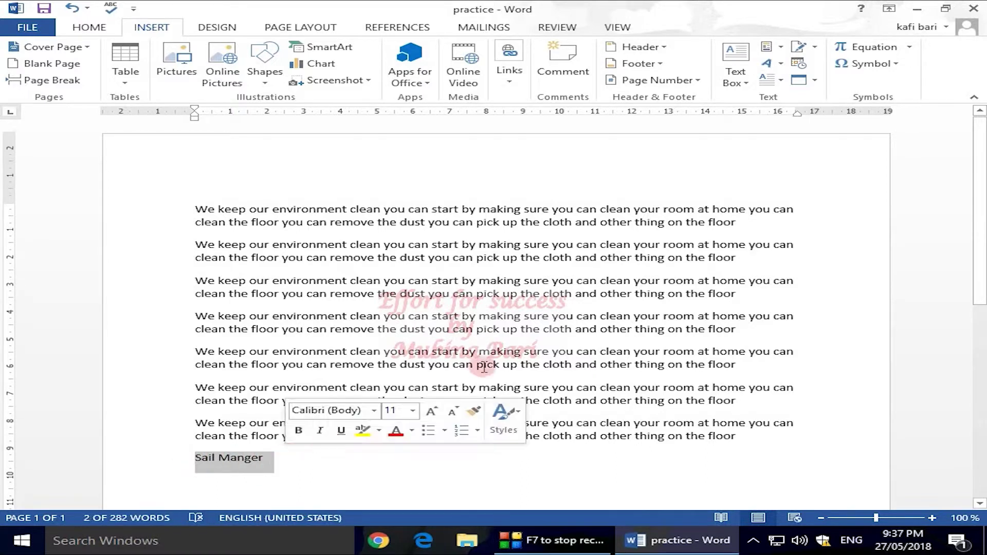
Save the selected 'Sail Manger' line to the Quick Part Gallery as building block 'sm'.
{"action": "left_click", "coordinate": [781, 47]}
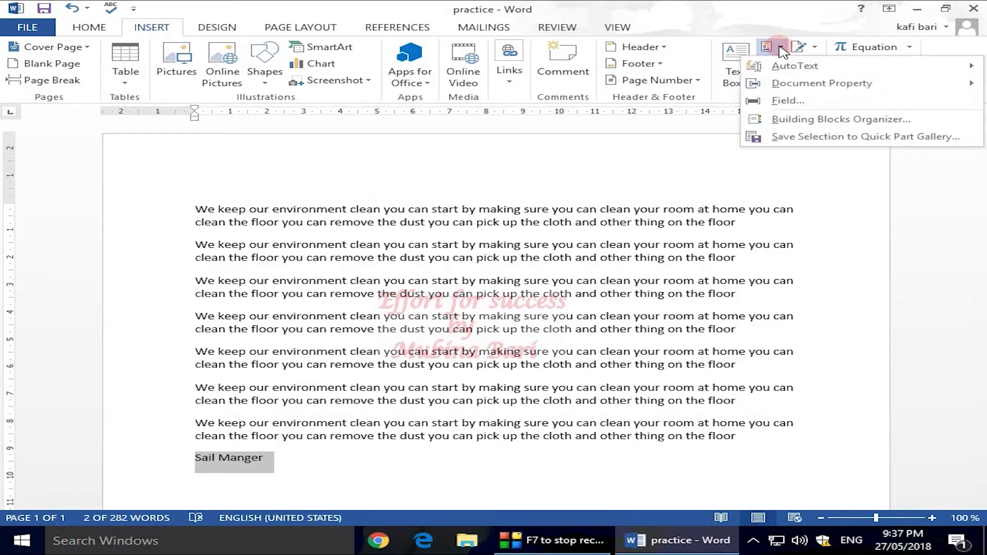
{"action": "left_click", "coordinate": [812, 141]}
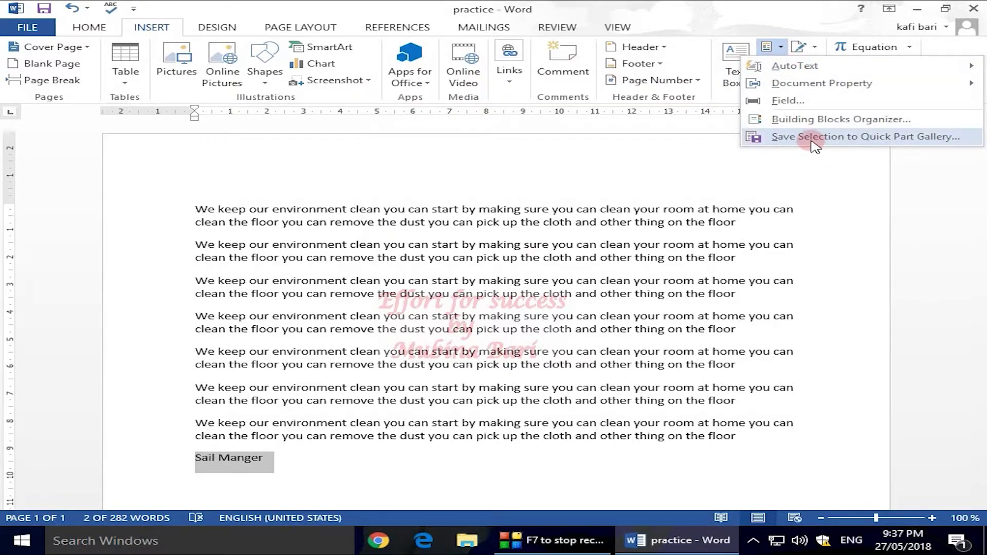
{"action": "left_click", "coordinate": [880, 141]}
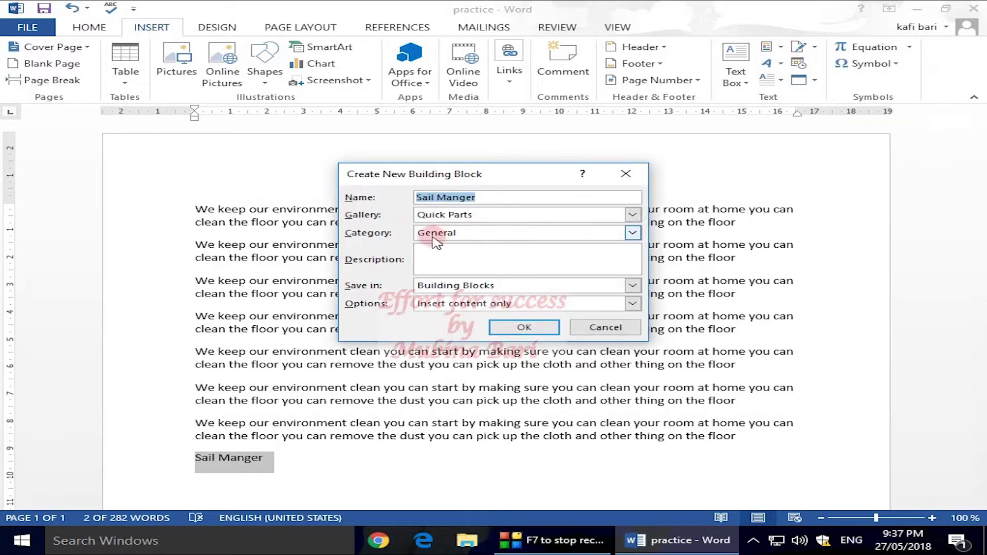
{"action": "left_click", "coordinate": [478, 198]}
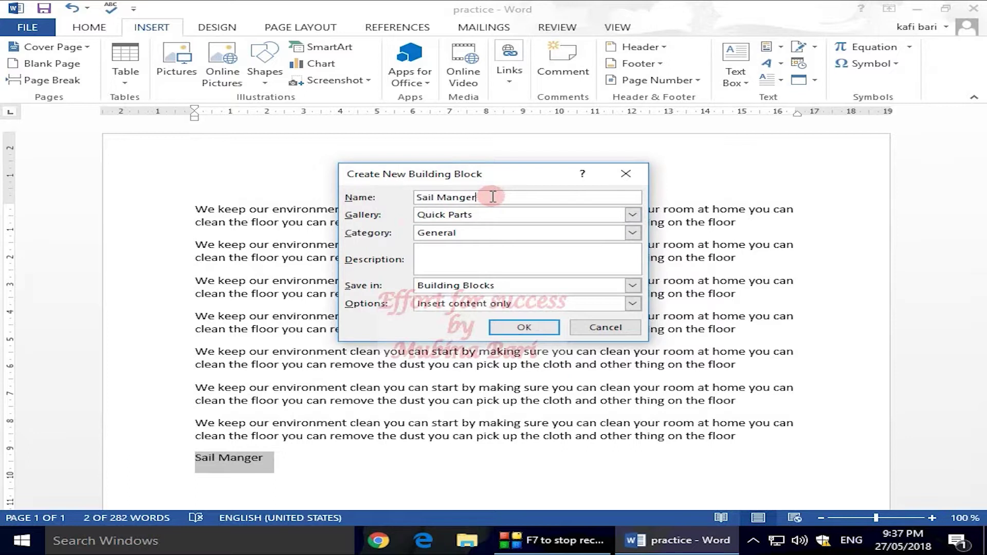
{"action": "key", "text": "BackSpace"}
{"action": "key", "text": "BackSpace"}
{"action": "key", "text": "BackSpace"}
{"action": "key", "text": "BackSpace"}
{"action": "key", "text": "BackSpace"}
{"action": "key", "text": "BackSpace"}
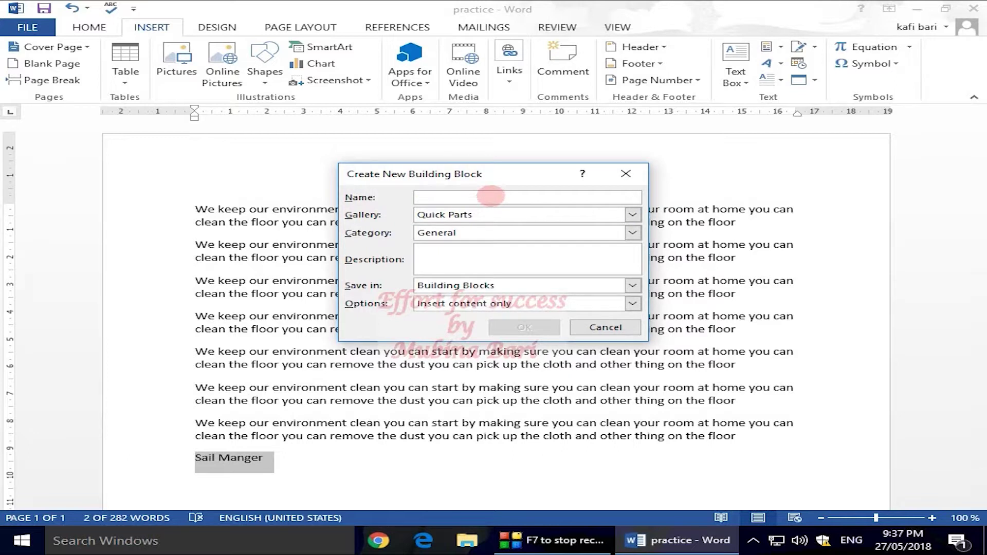
{"action": "type", "text": "sm"}
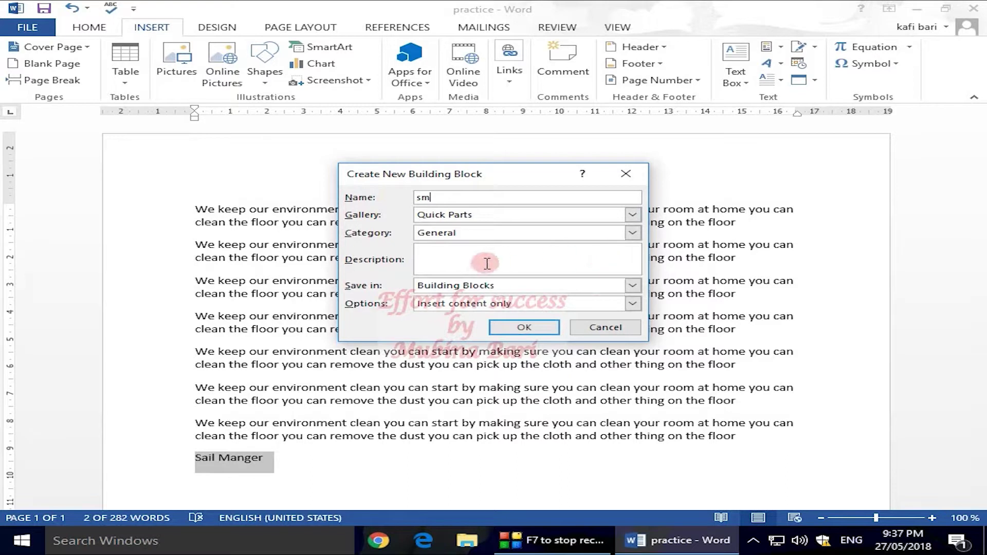
{"action": "left_click", "coordinate": [550, 334]}
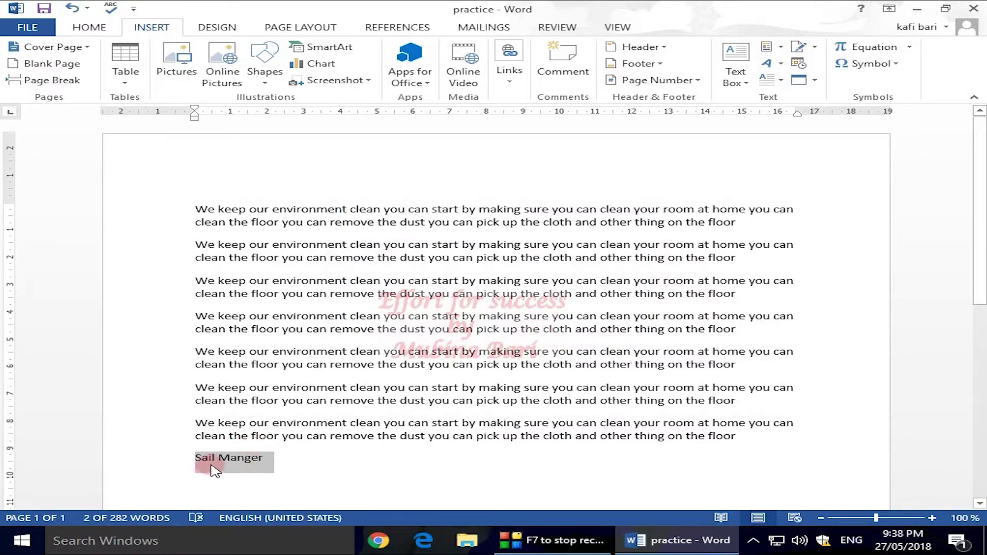
Add blank lines below and insert the 'sm' Quick Part as a second 'Sail Manger' line.
{"action": "left_click", "coordinate": [314, 469]}
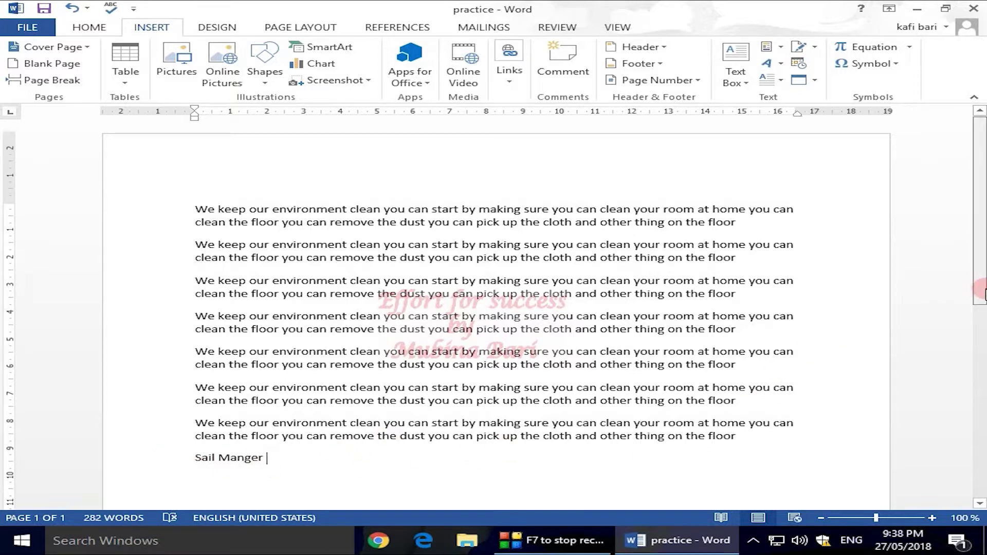
{"action": "left_click_drag", "start_coordinate": [982, 293], "coordinate": [983, 362]}
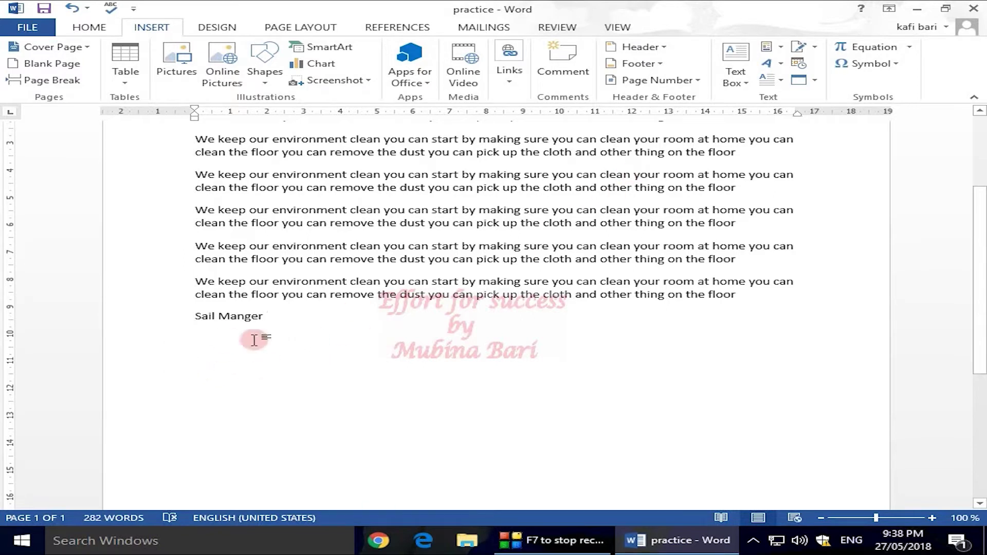
{"action": "key", "text": "Return"}
{"action": "key", "text": "Return"}
{"action": "key", "text": "Return"}
{"action": "key", "text": "Return"}
{"action": "key", "text": "Return"}
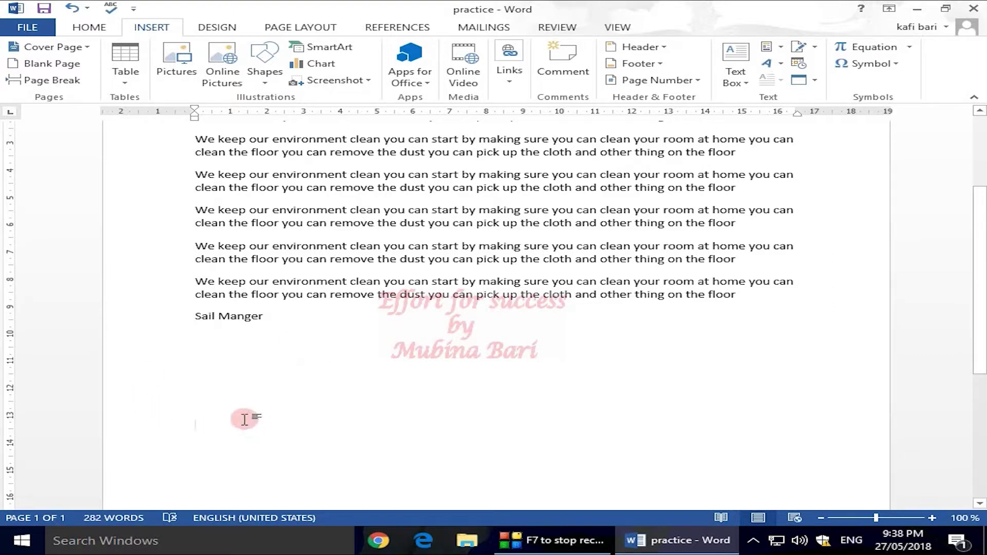
{"action": "left_click", "coordinate": [781, 48]}
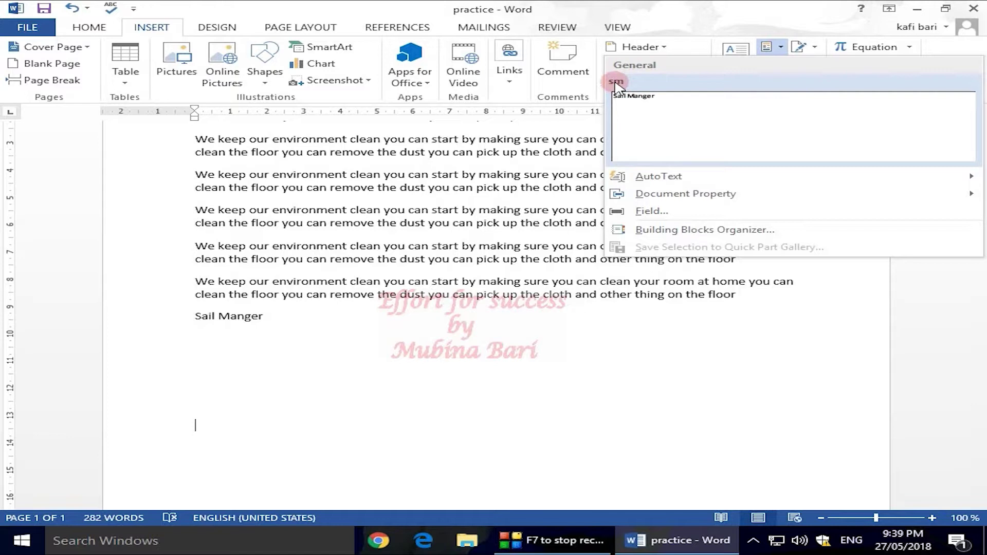
{"action": "left_click", "coordinate": [617, 82]}
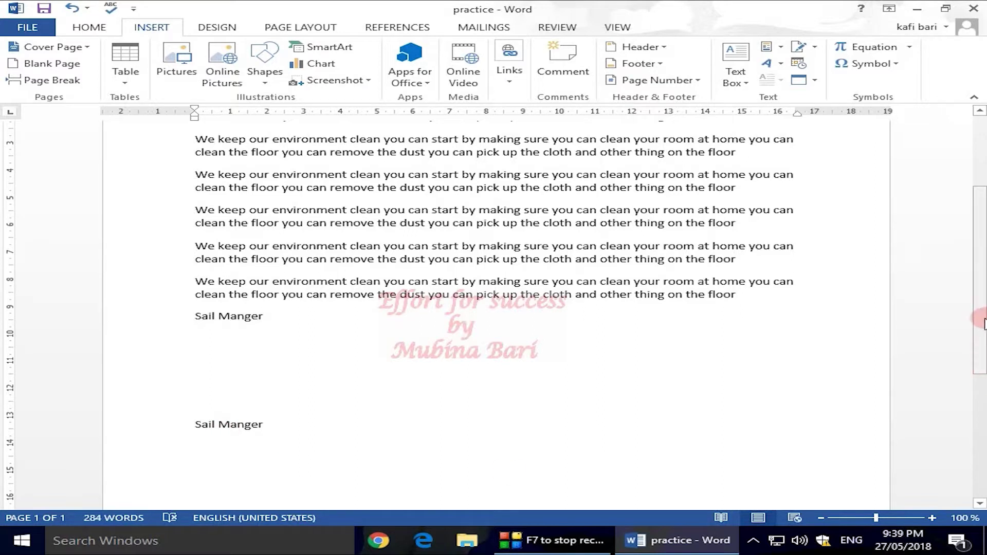
{"action": "left_click_drag", "start_coordinate": [983, 325], "coordinate": [983, 281]}
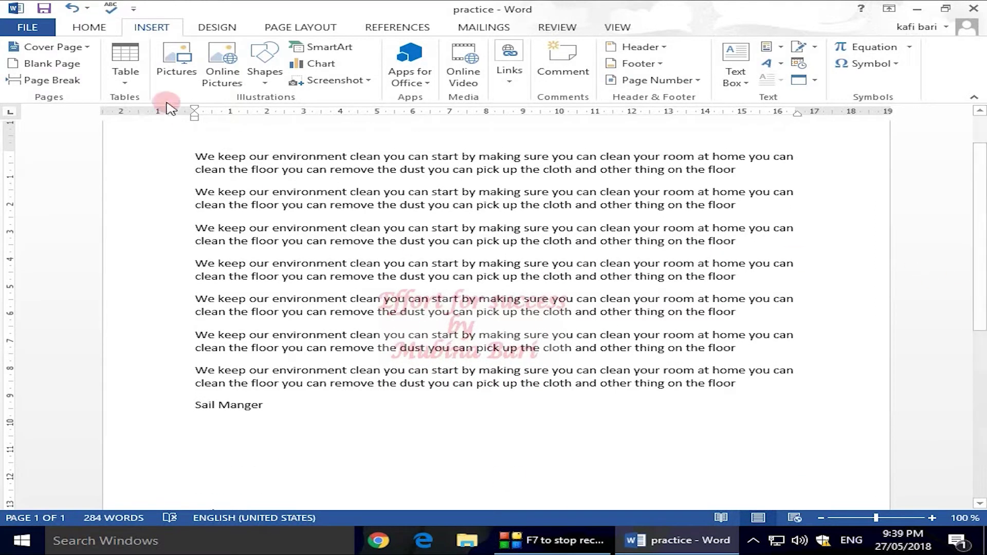
Select the first environment paragraph and save it as Quick Part 'ev' in the General gallery.
{"action": "left_click_drag", "start_coordinate": [188, 157], "coordinate": [744, 172]}
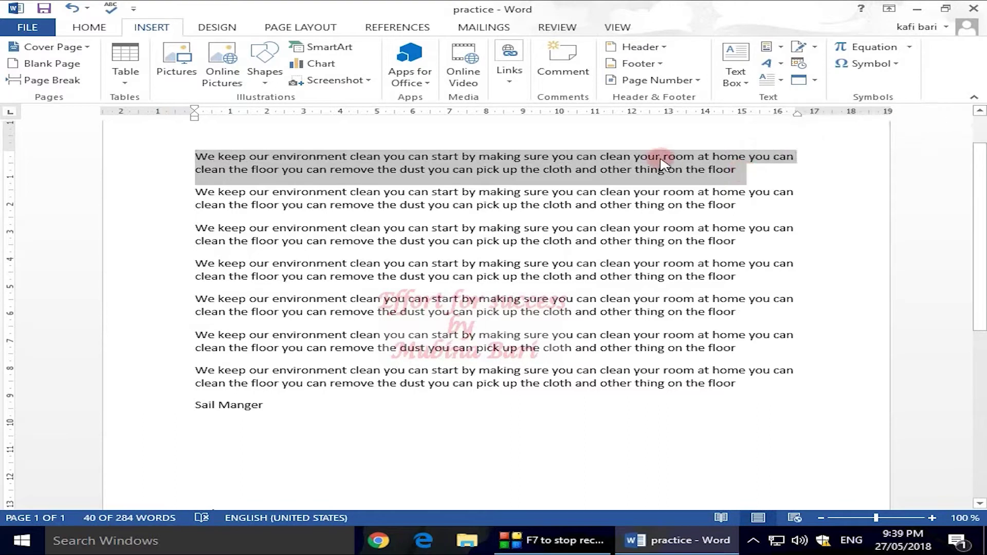
{"action": "left_click", "coordinate": [770, 47]}
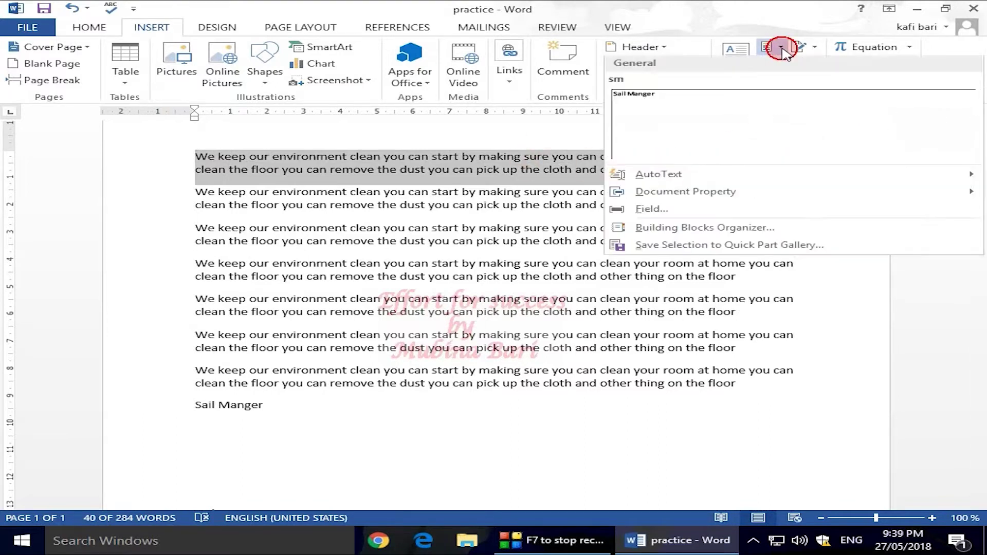
{"action": "left_click", "coordinate": [700, 248]}
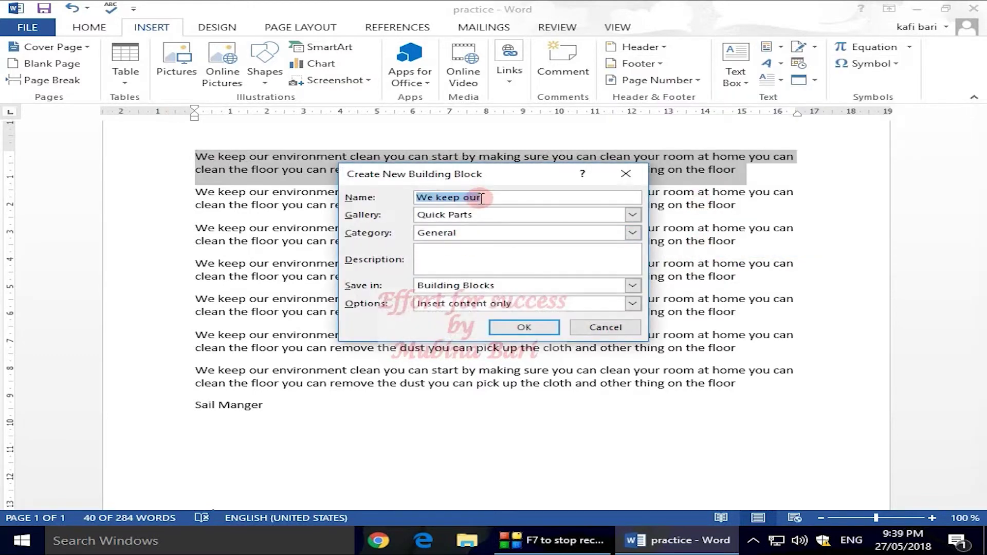
{"action": "key", "text": "BackSpace"}
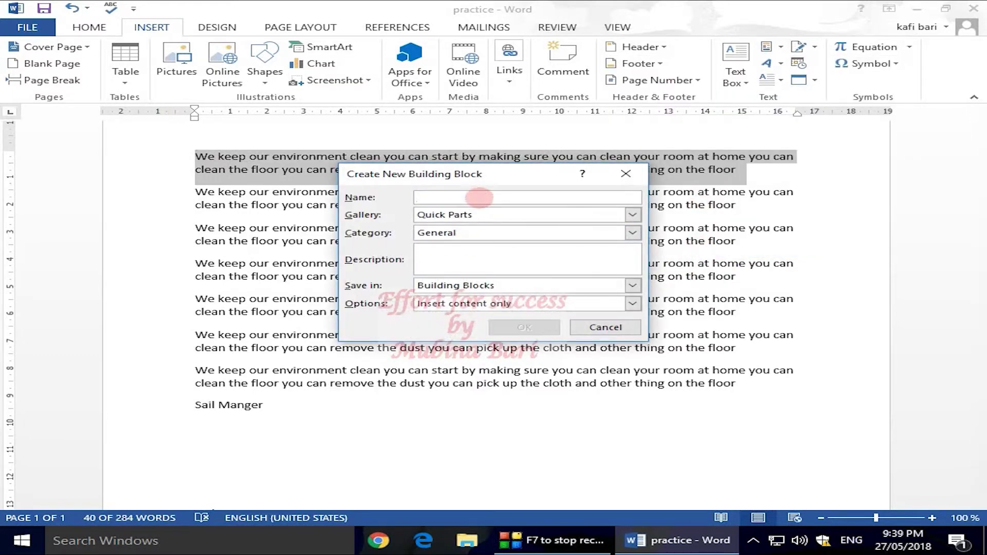
{"action": "type", "text": "ev"}
{"action": "left_click", "coordinate": [525, 328]}
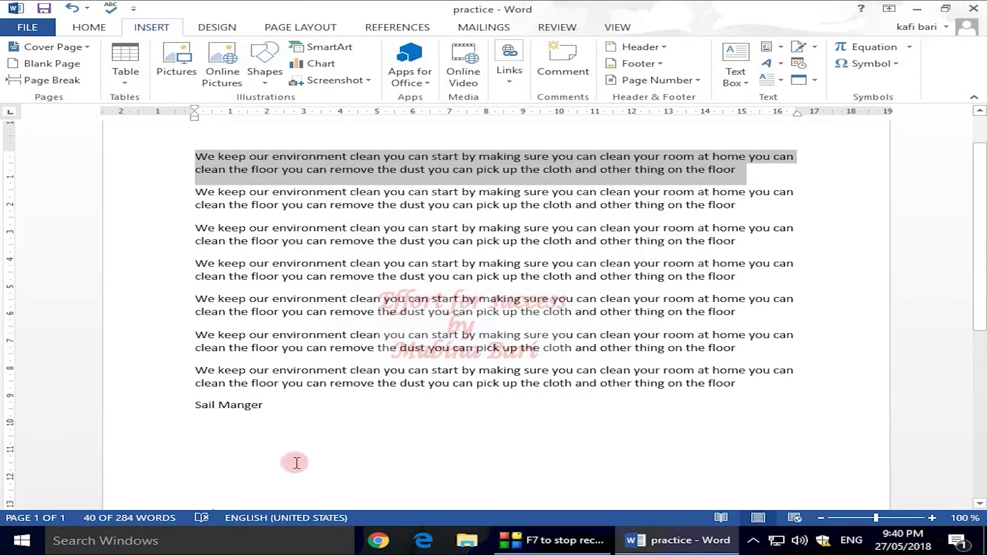
{"action": "left_click", "coordinate": [382, 468]}
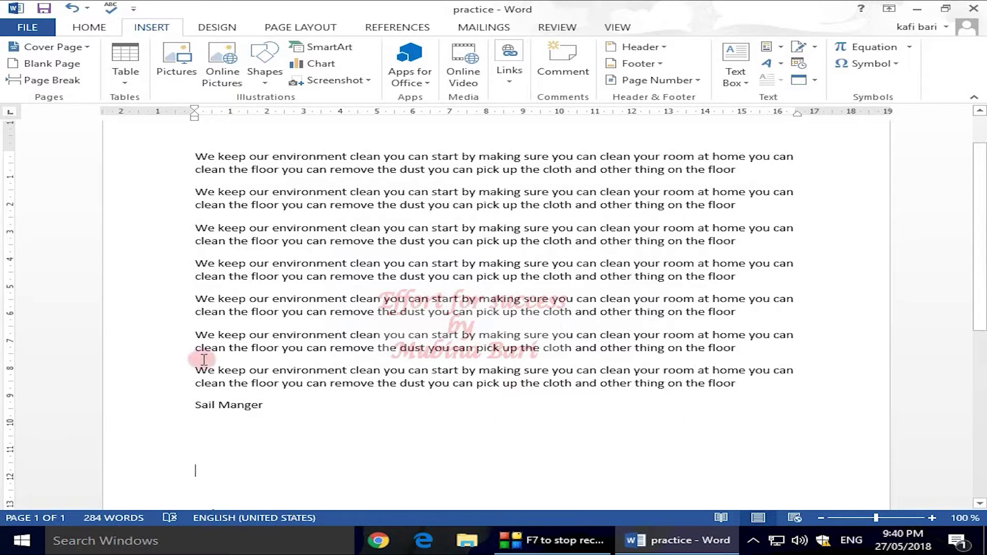
{"action": "left_click", "coordinate": [782, 49]}
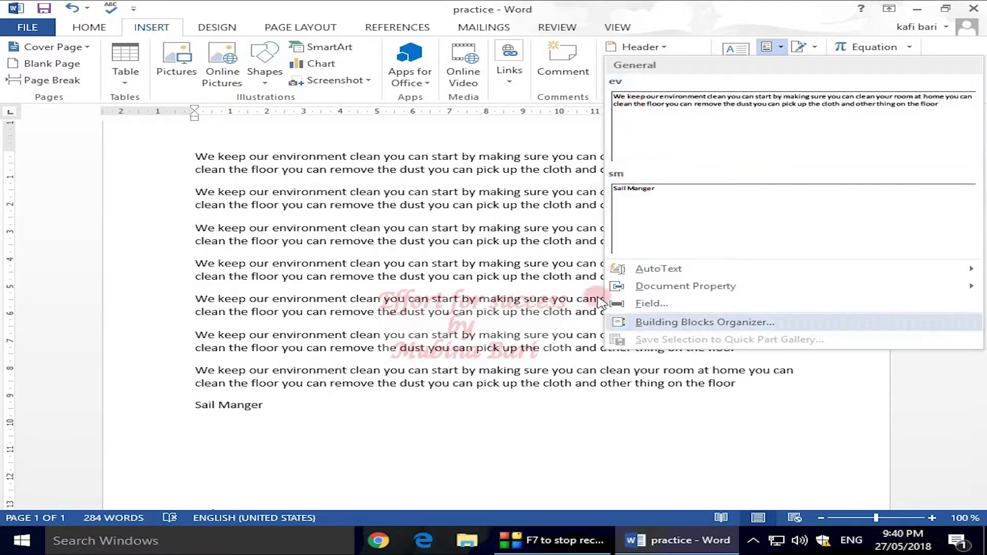
Insert the 'ev' Quick Part as an eighth paragraph, then scroll back toward the top.
{"action": "left_click", "coordinate": [615, 82]}
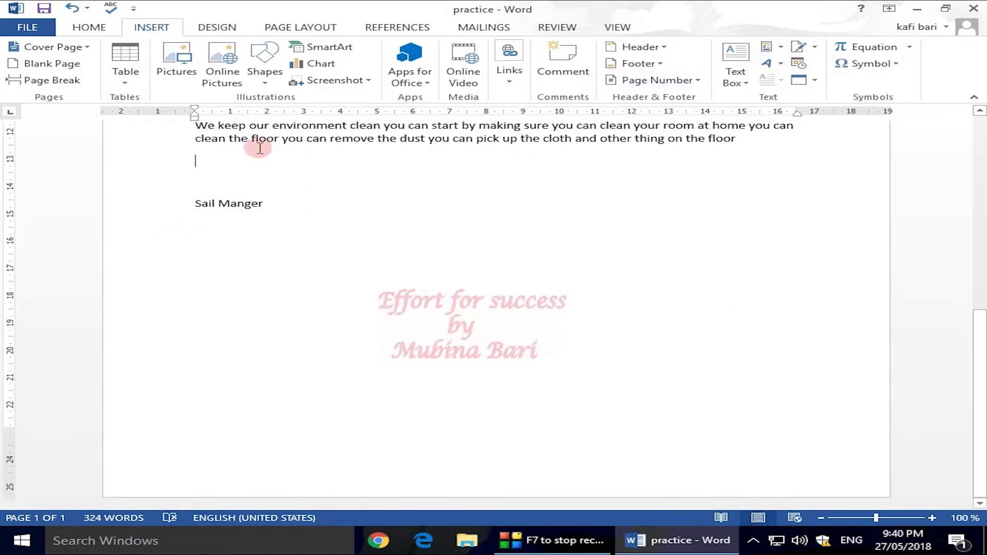
{"action": "left_click_drag", "start_coordinate": [980, 353], "coordinate": [979, 207]}
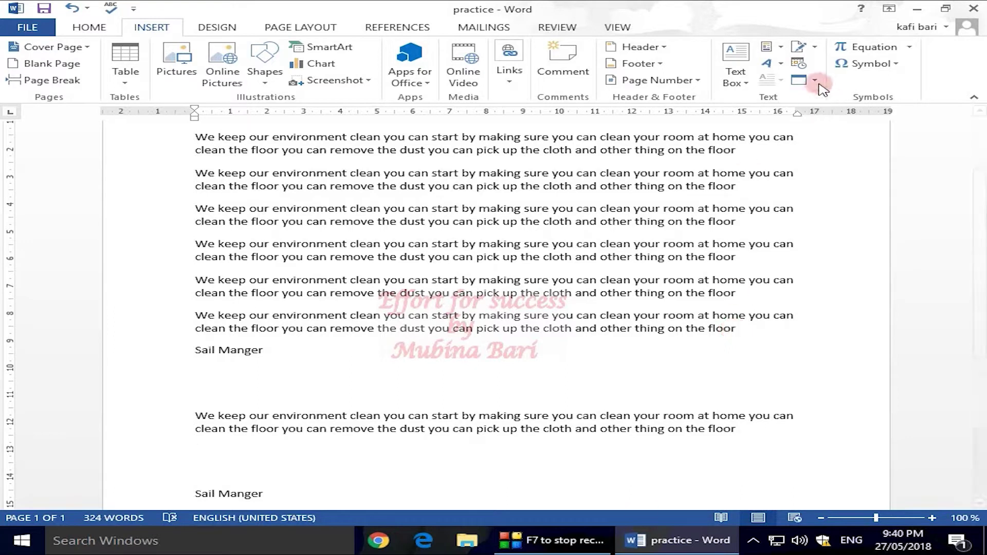
{"action": "scroll", "coordinate": [980, 322], "scroll_direction": "up", "scroll_amount": 3}
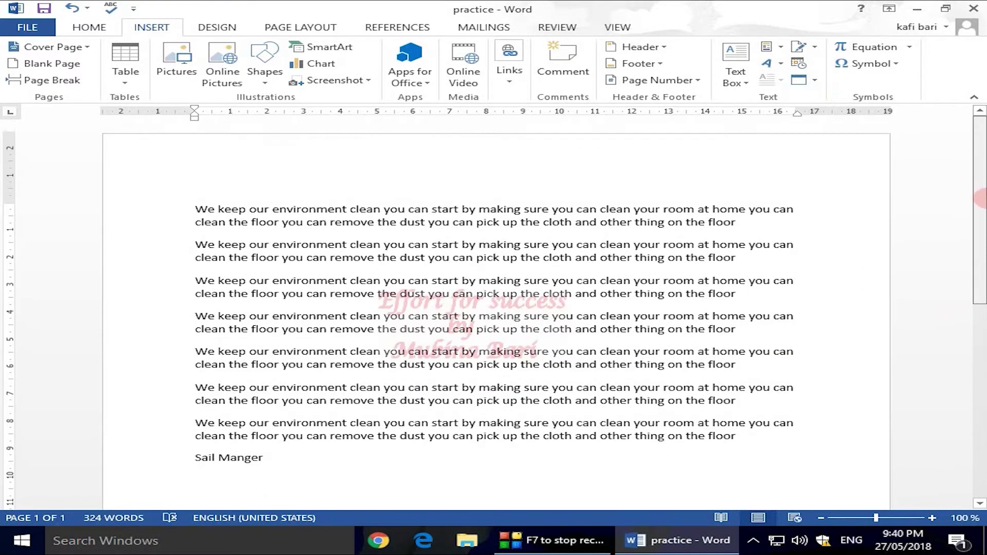
{"action": "left_click", "coordinate": [197, 205]}
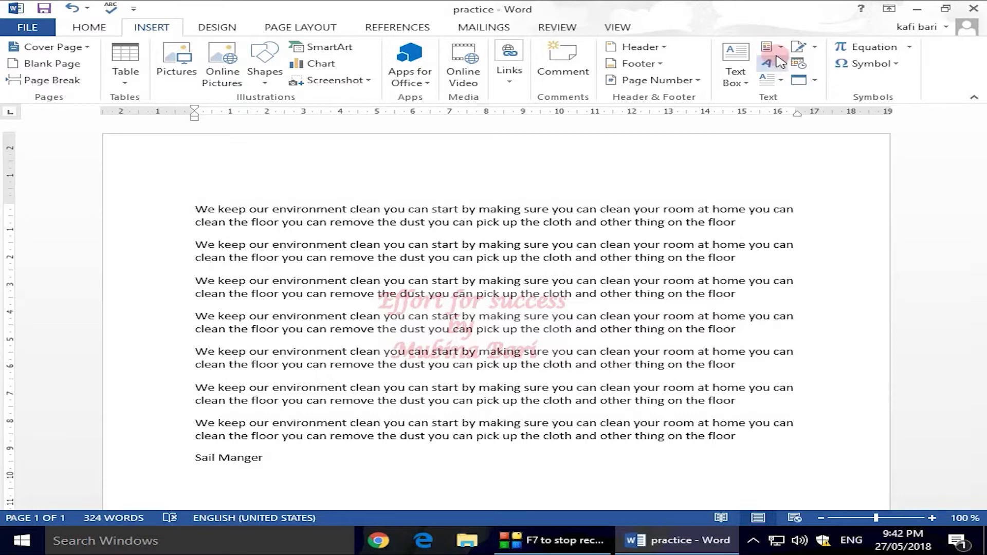
Add Gradient Fill - Blue, Accent 1, Reflection WordArt reading 'effort for success' after 'We keep our environment'.
{"action": "left_click", "coordinate": [781, 64]}
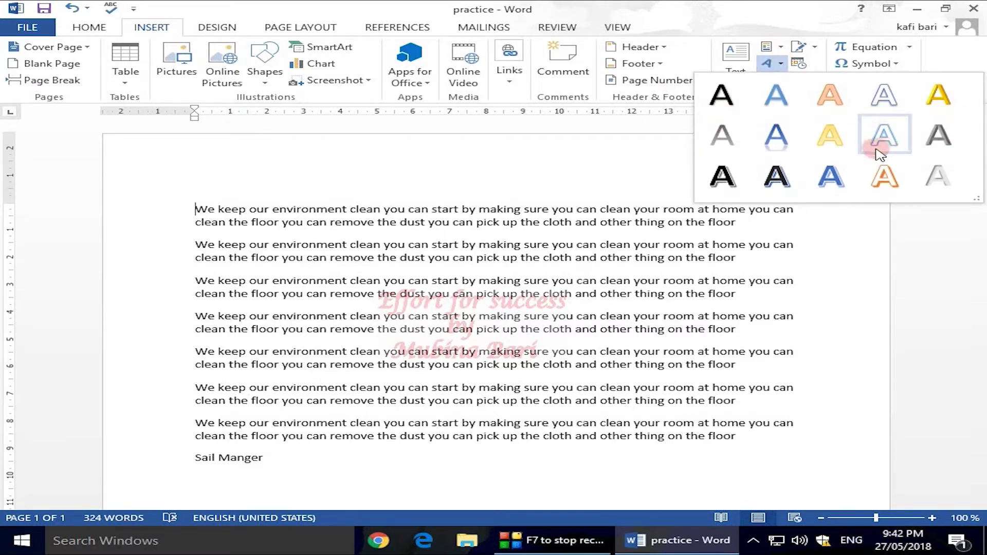
{"action": "left_click", "coordinate": [782, 138]}
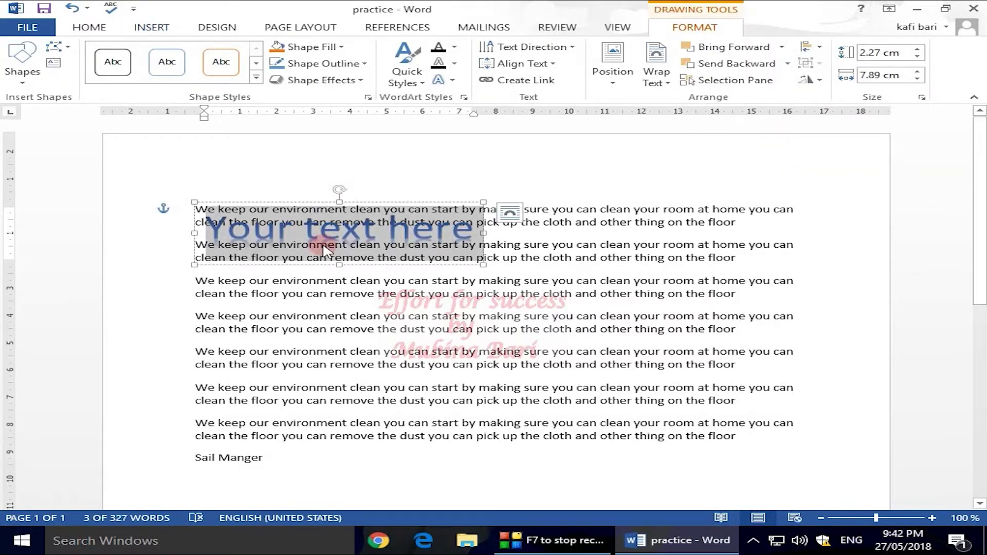
{"action": "left_click_drag", "start_coordinate": [324, 250], "coordinate": [346, 208]}
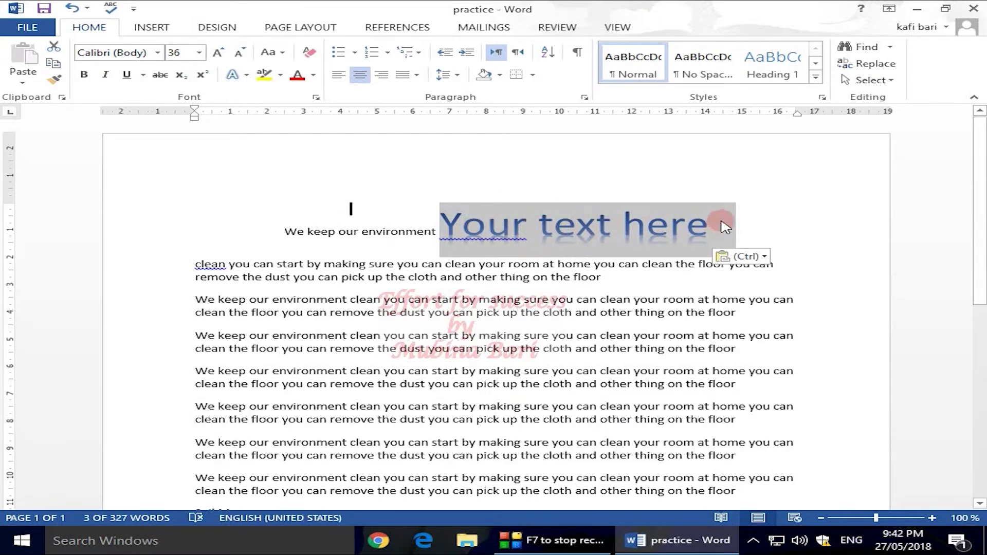
{"action": "type", "text": "effort for success"}
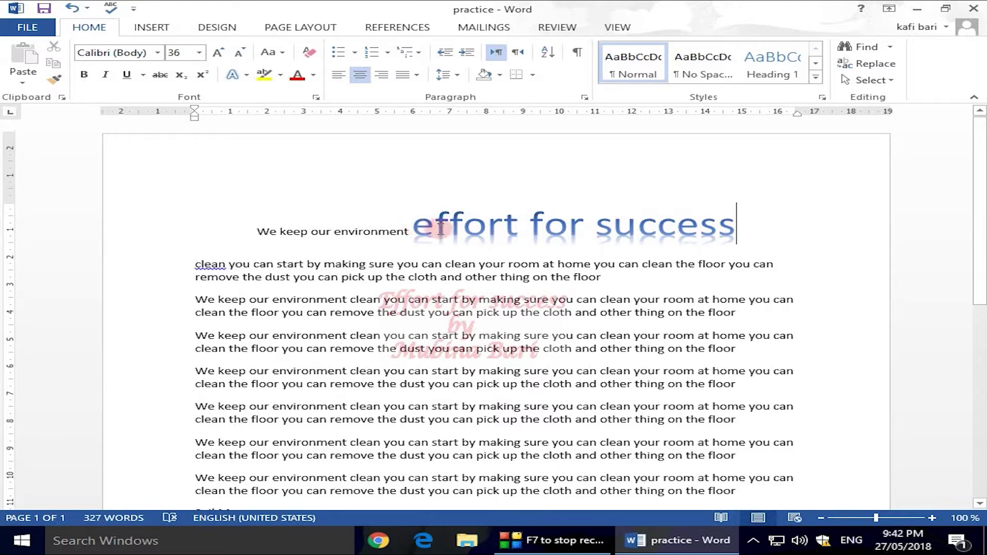
{"action": "left_click", "coordinate": [473, 227]}
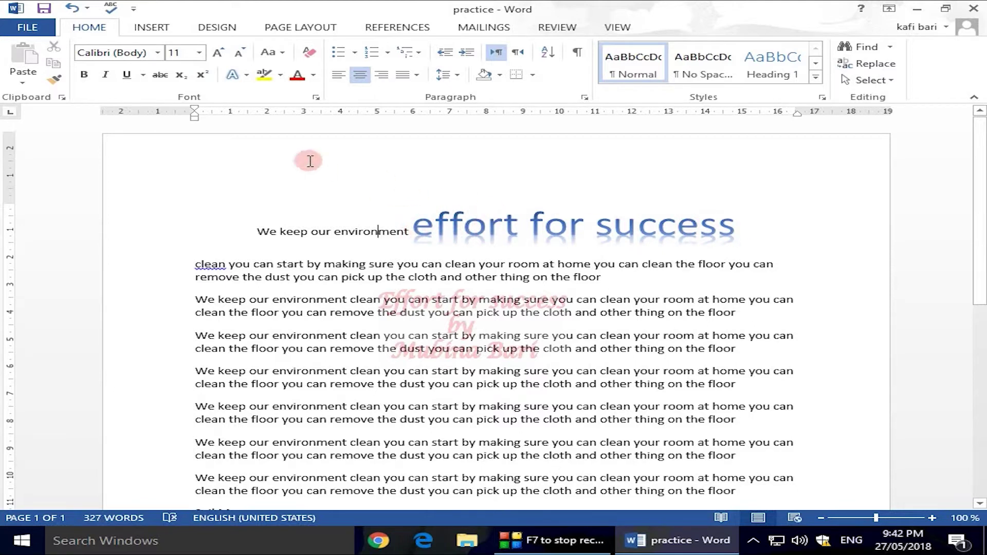
{"action": "scroll", "coordinate": [850, 90], "scroll_direction": "down", "scroll_amount": 1}
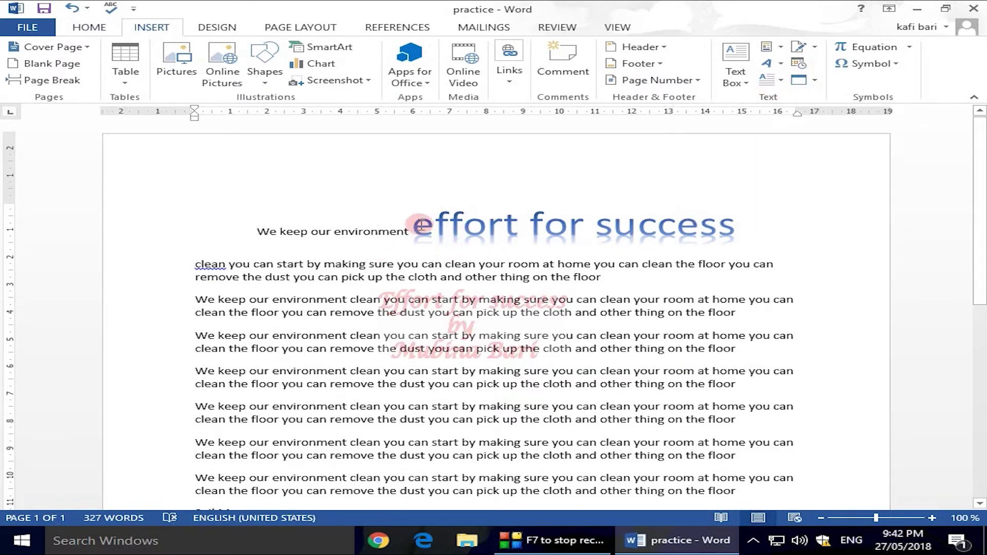
Delete the 'effort for success' WordArt and rejoin the first line with its paragraph.
{"action": "left_click_drag", "start_coordinate": [410, 226], "coordinate": [760, 227]}
{"action": "key", "text": "Delete"}
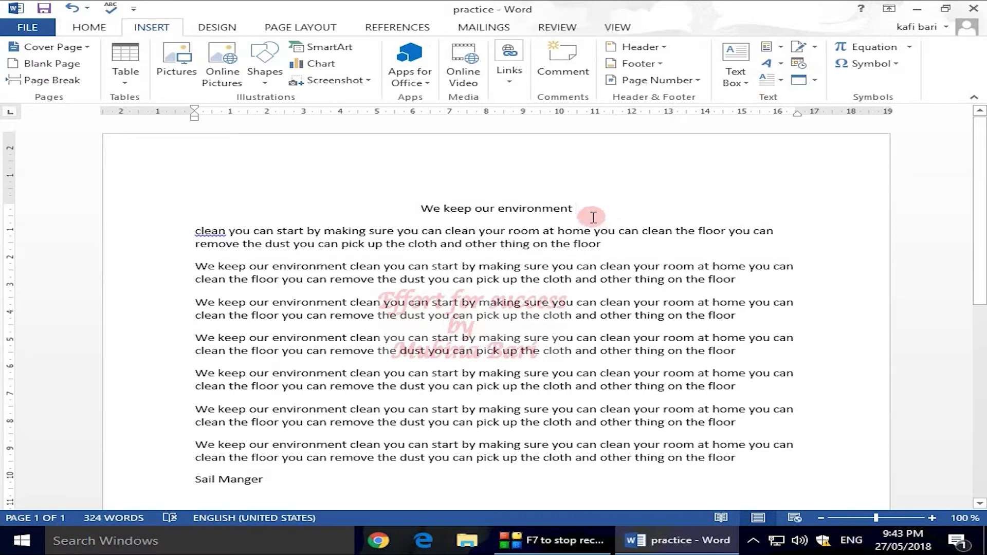
{"action": "key", "text": "Delete"}
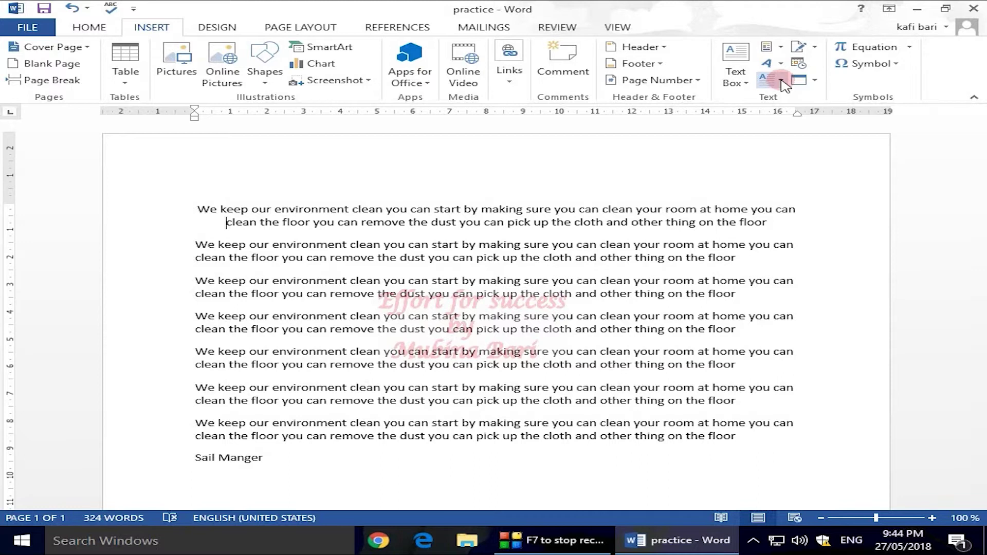
Make the opening W of the first paragraph a three-line dropped capital.
{"action": "left_click_drag", "start_coordinate": [197, 209], "coordinate": [209, 210]}
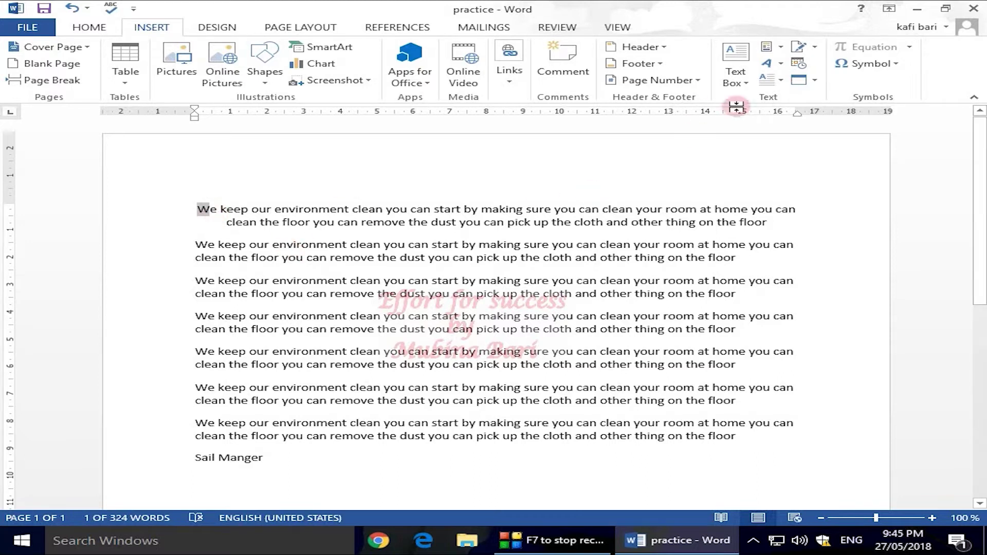
{"action": "left_click", "coordinate": [781, 81]}
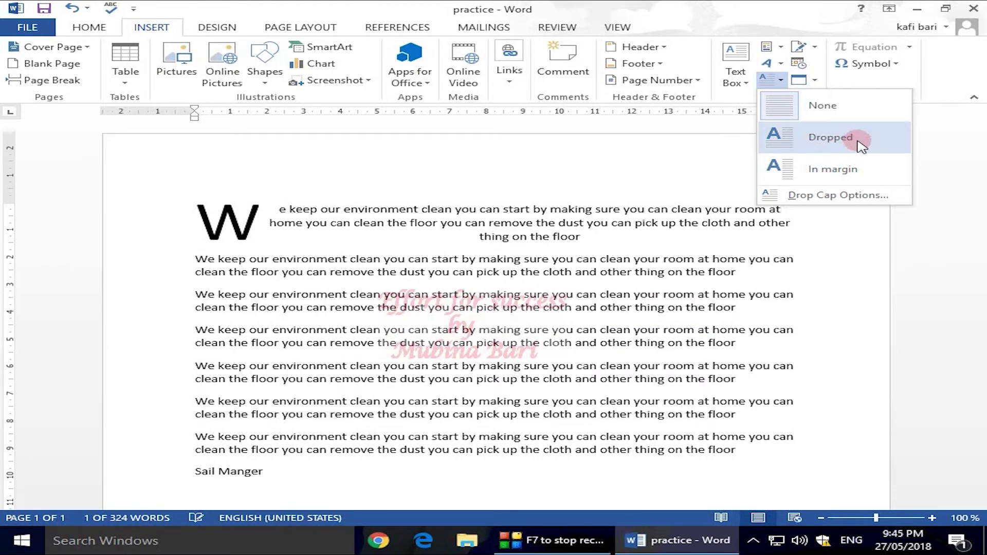
{"action": "left_click", "coordinate": [862, 147]}
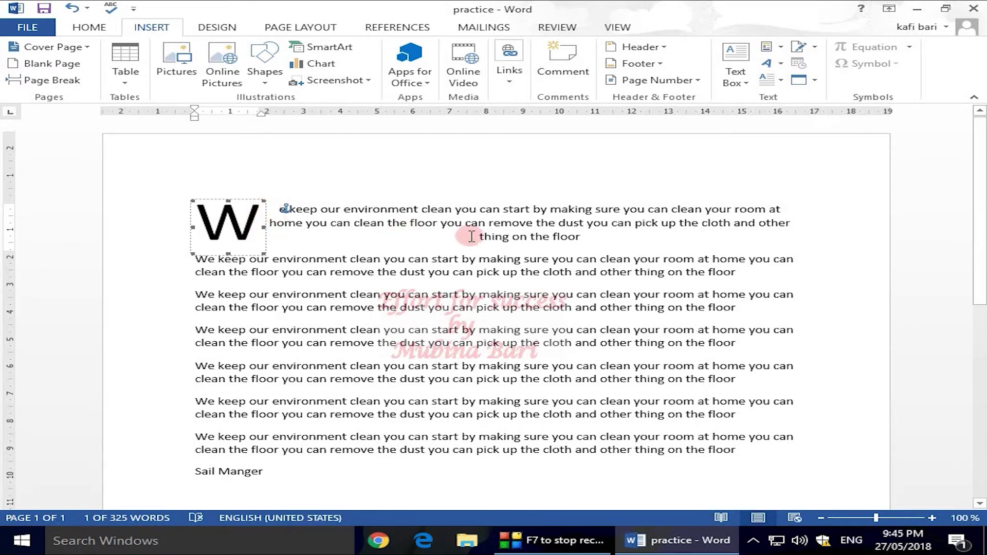
{"action": "left_click", "coordinate": [781, 81]}
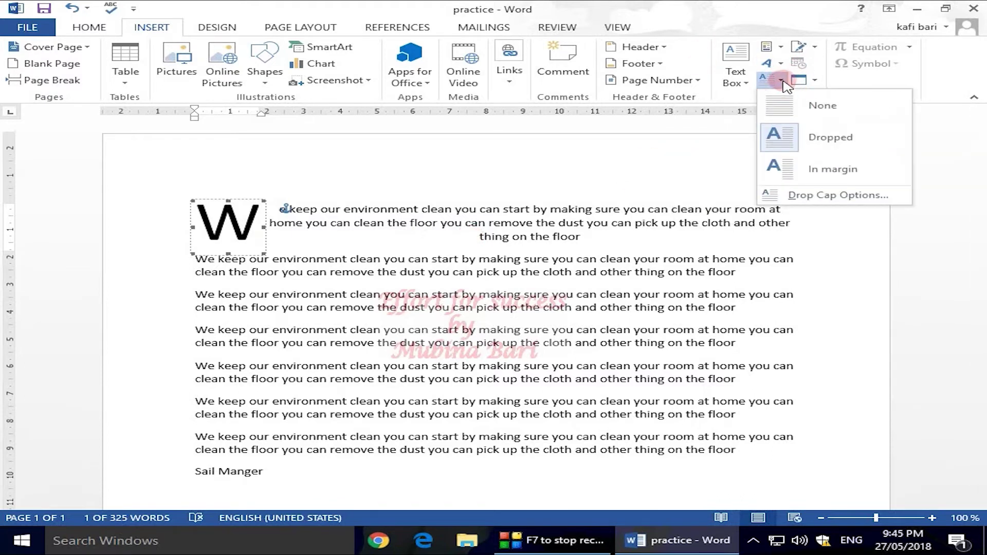
{"action": "left_click", "coordinate": [857, 198]}
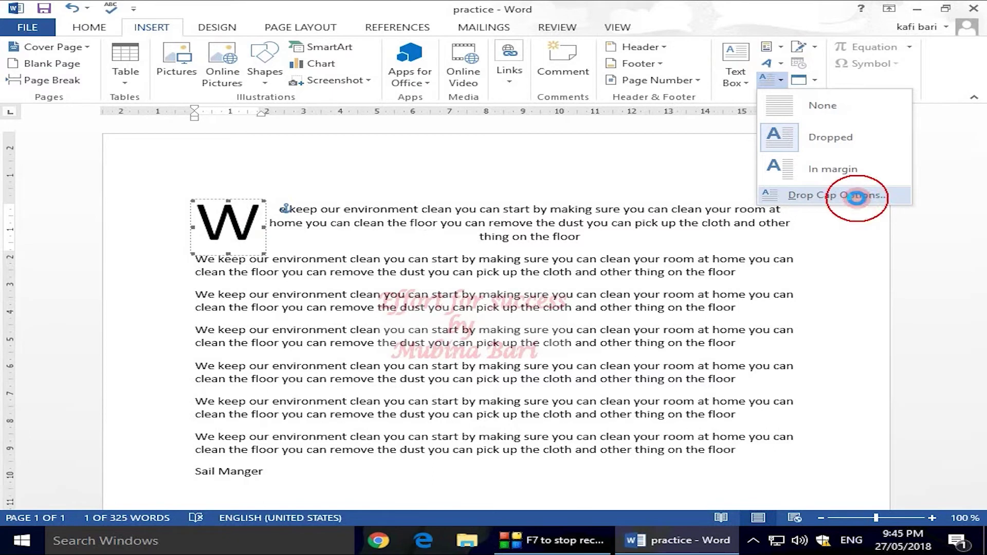
Set the dropped W's lines to drop to 5 in Drop Cap Options.
{"action": "left_click", "coordinate": [858, 196]}
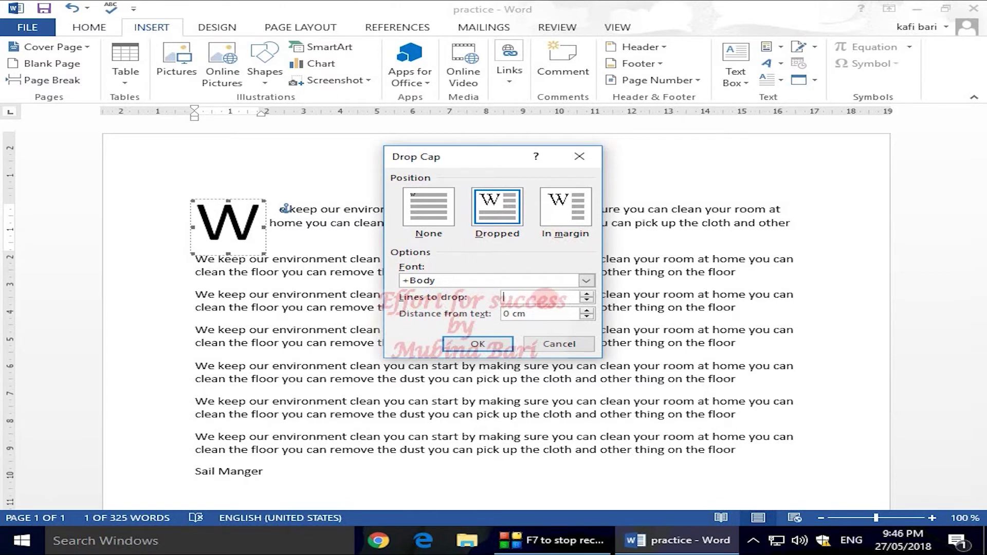
{"action": "type", "text": "5"}
{"action": "left_click", "coordinate": [477, 344]}
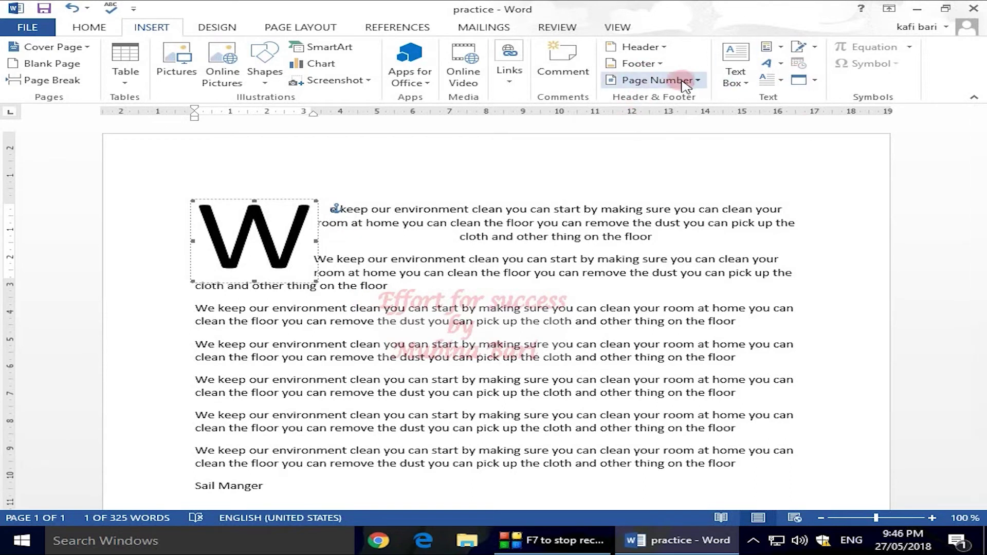
Change the dropped W back to a 3-line drop in Drop Cap Options.
{"action": "left_click", "coordinate": [781, 80]}
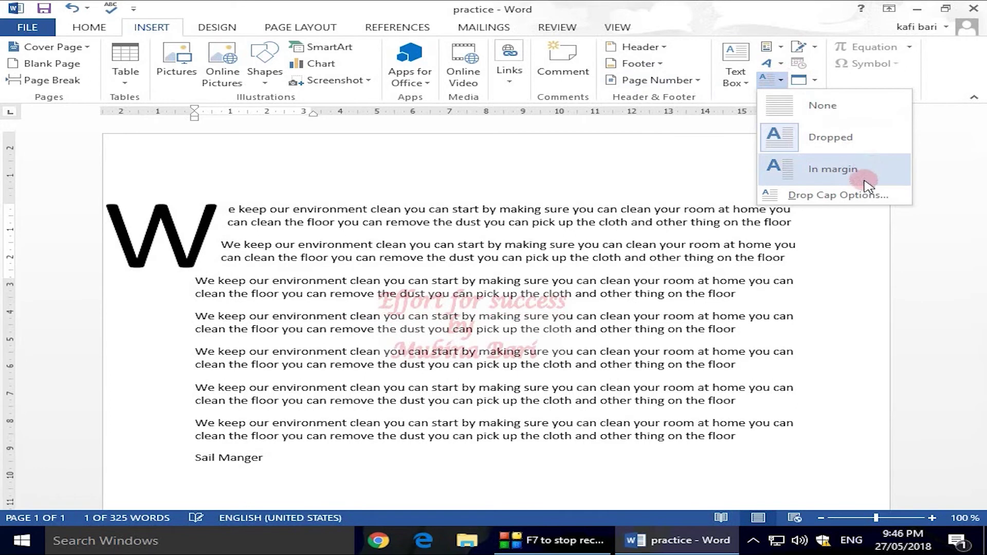
{"action": "left_click", "coordinate": [841, 195]}
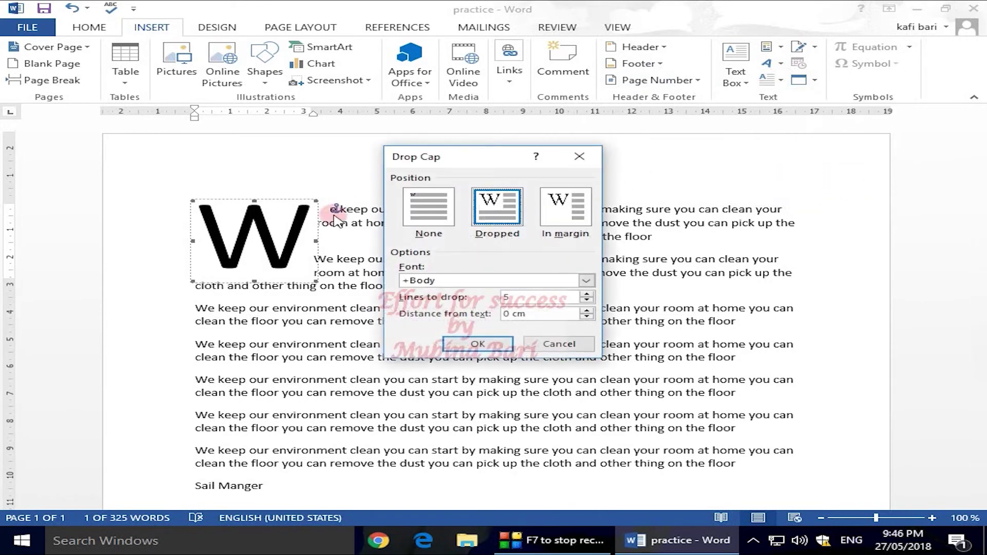
{"action": "double_click", "coordinate": [505, 295]}
{"action": "type", "text": "5"}
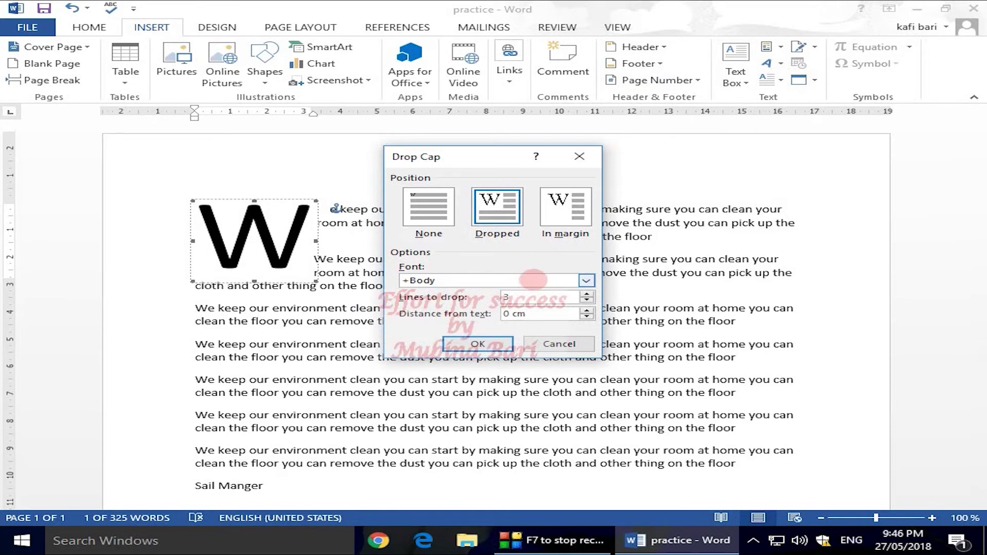
{"action": "left_click", "coordinate": [492, 349]}
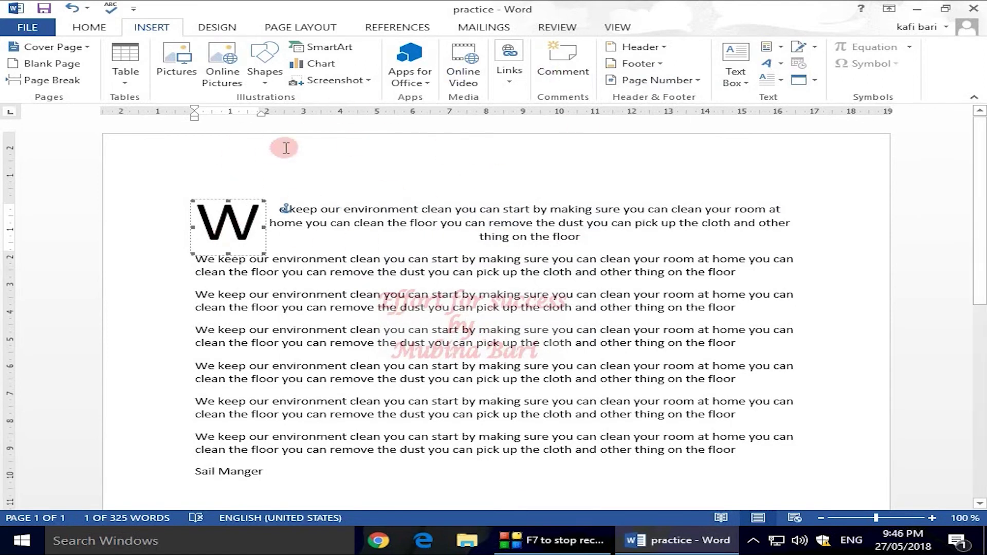
{"action": "left_click", "coordinate": [780, 81]}
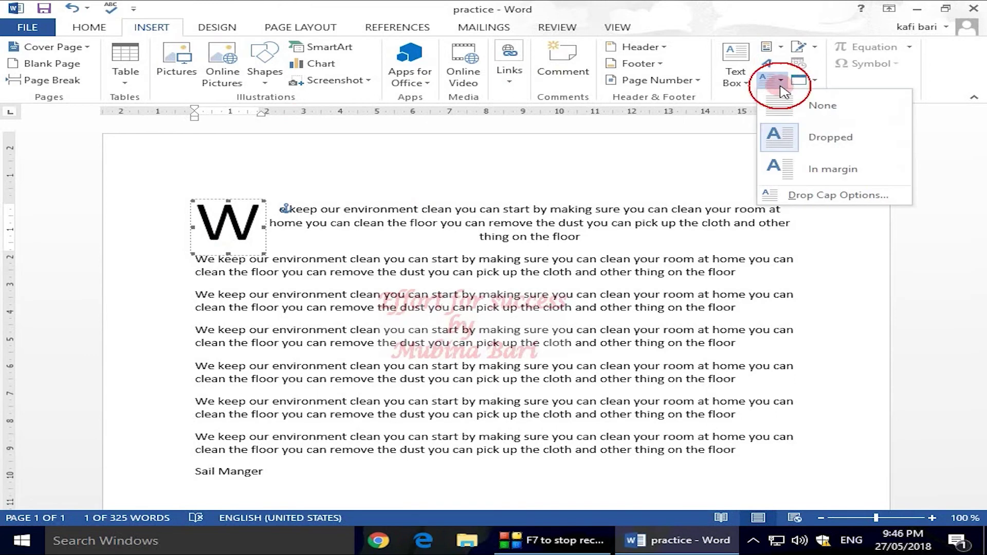
{"action": "left_click", "coordinate": [856, 198]}
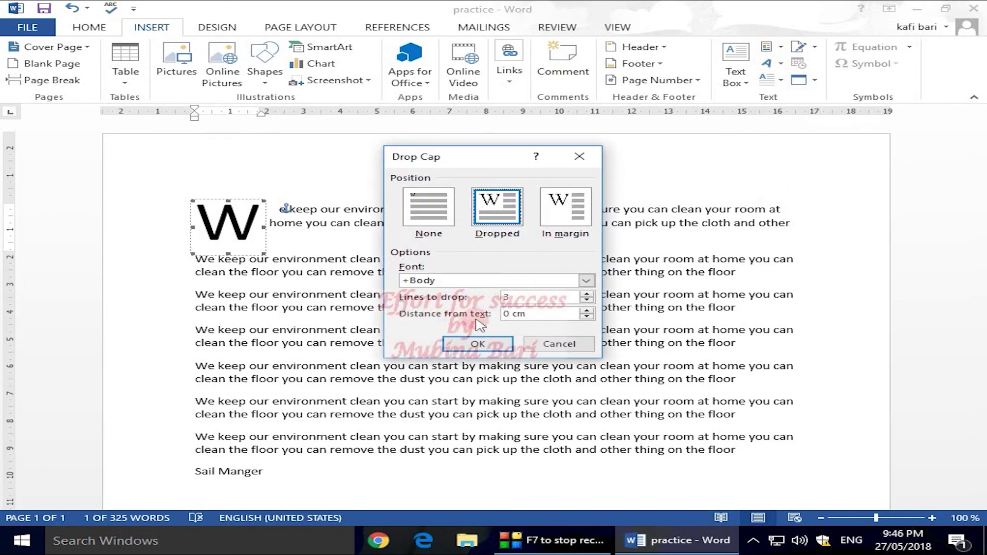
{"action": "left_click", "coordinate": [513, 317]}
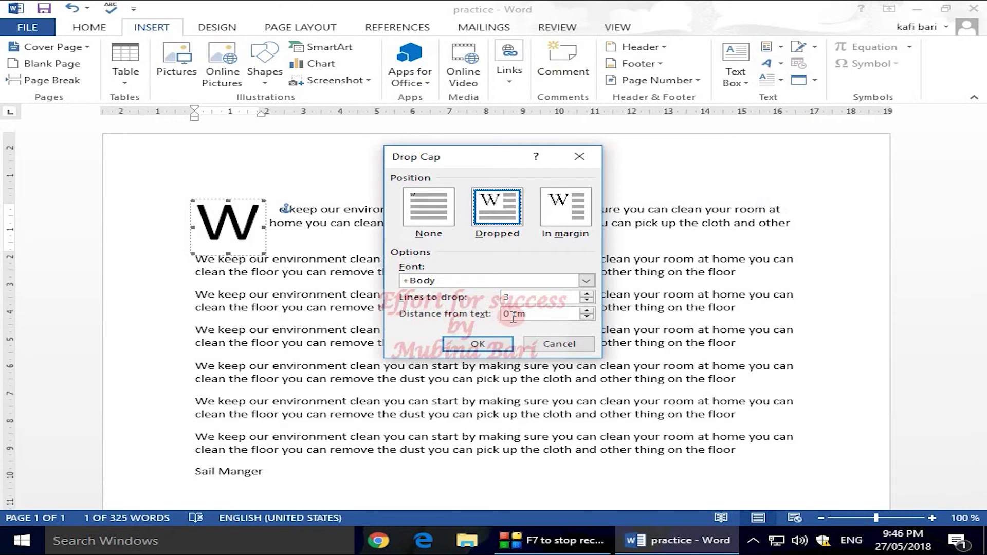
{"action": "left_click", "coordinate": [556, 316]}
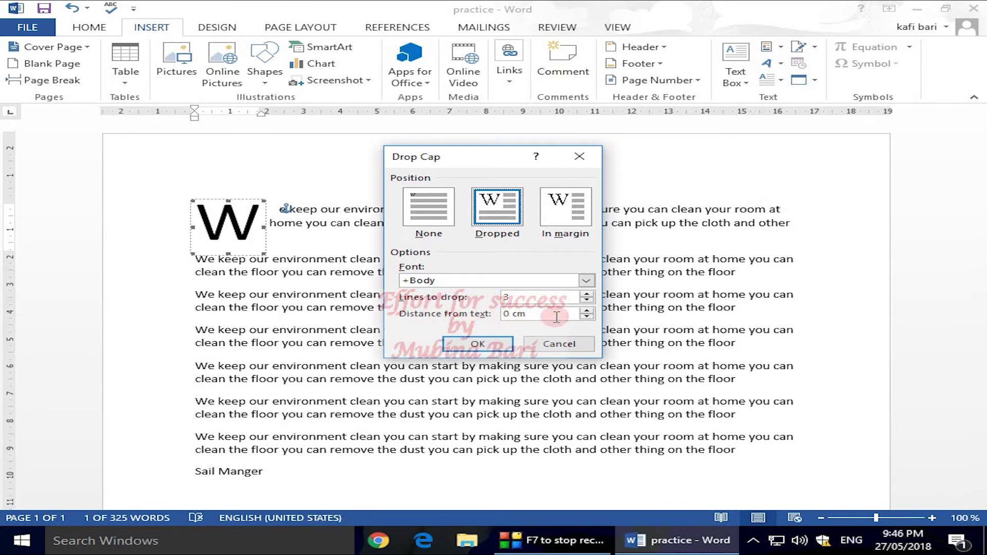
{"action": "left_click", "coordinate": [586, 316]}
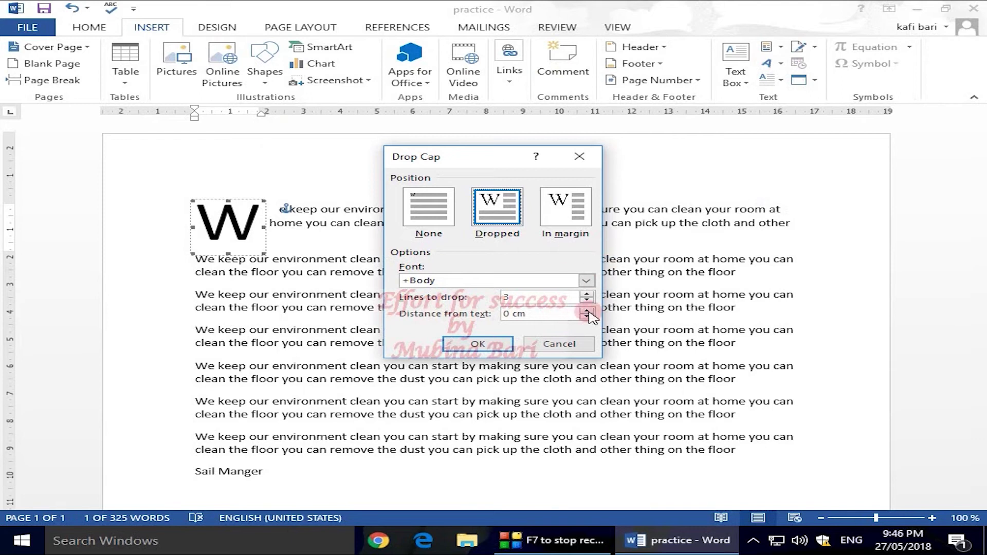
{"action": "left_click", "coordinate": [587, 311]}
{"action": "left_click", "coordinate": [587, 311]}
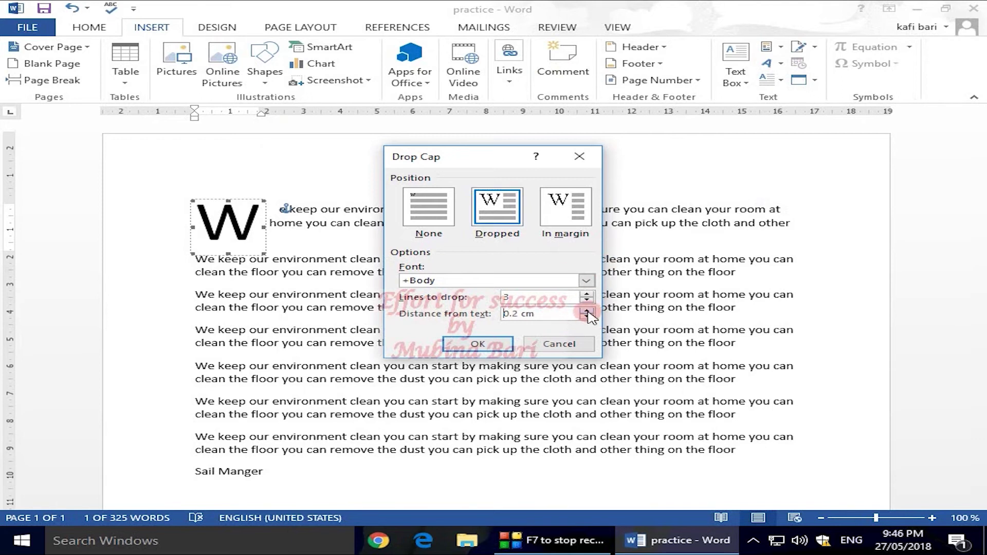
{"action": "left_click", "coordinate": [586, 311]}
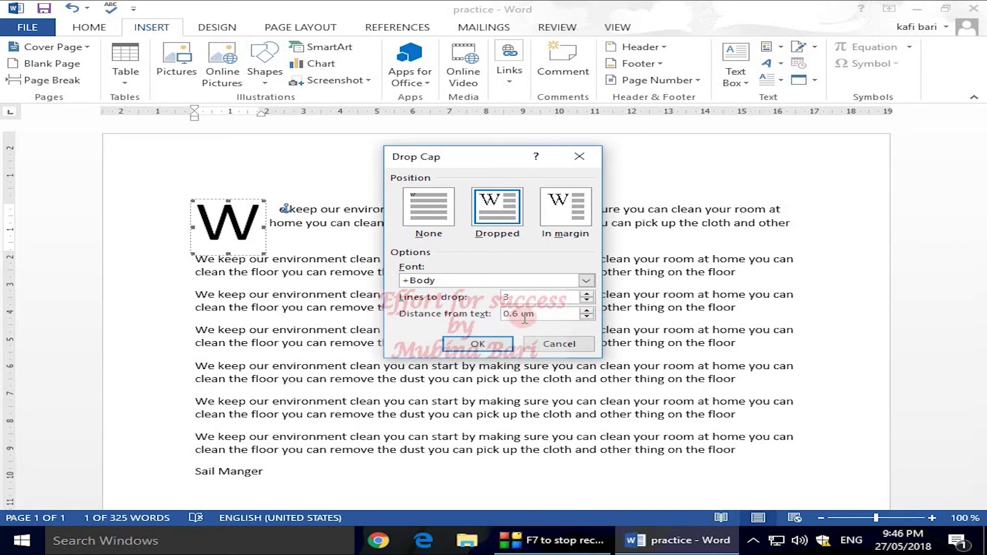
{"action": "left_click", "coordinate": [474, 345]}
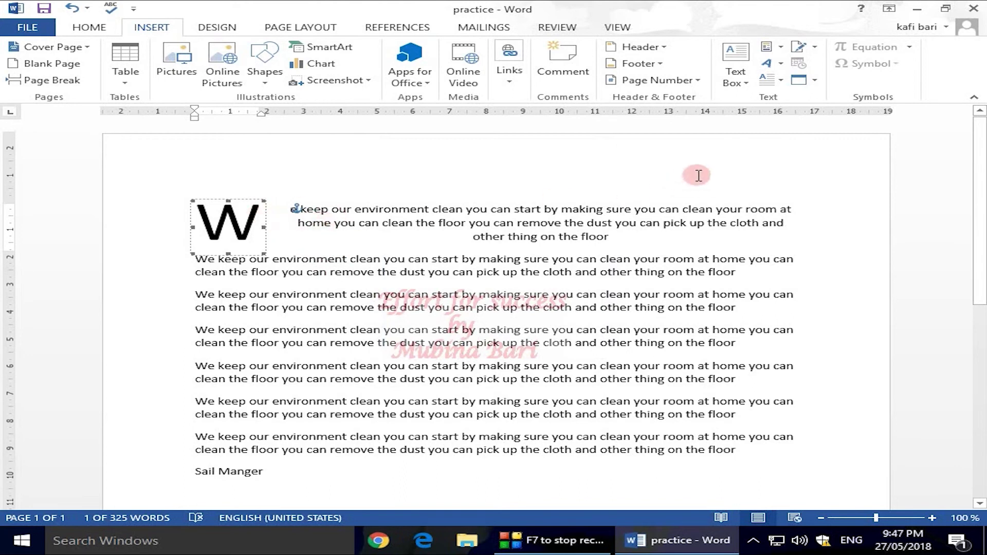
{"action": "left_click", "coordinate": [781, 83]}
{"action": "left_click", "coordinate": [843, 195]}
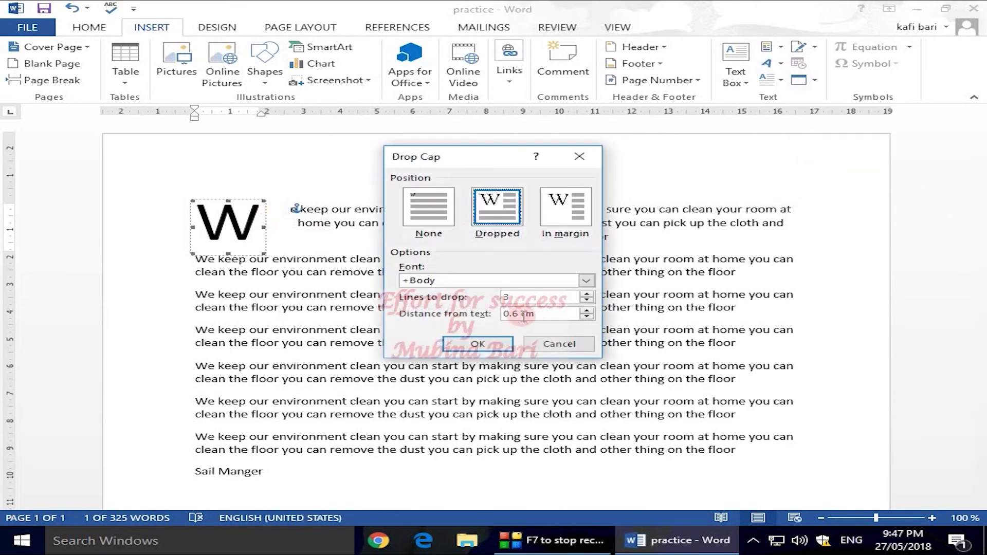
{"action": "left_click", "coordinate": [586, 317]}
{"action": "left_click", "coordinate": [586, 316]}
{"action": "left_click", "coordinate": [586, 316]}
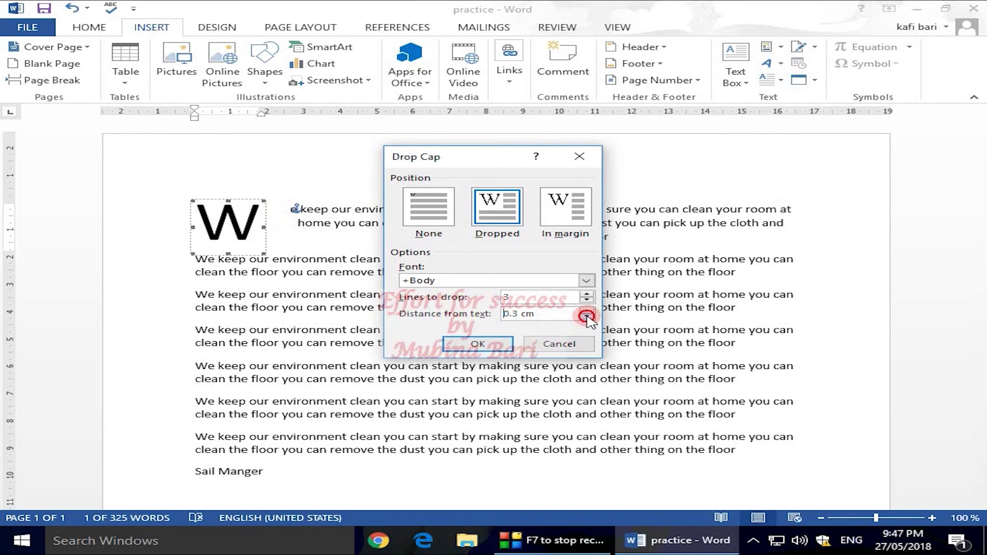
{"action": "left_click", "coordinate": [587, 316]}
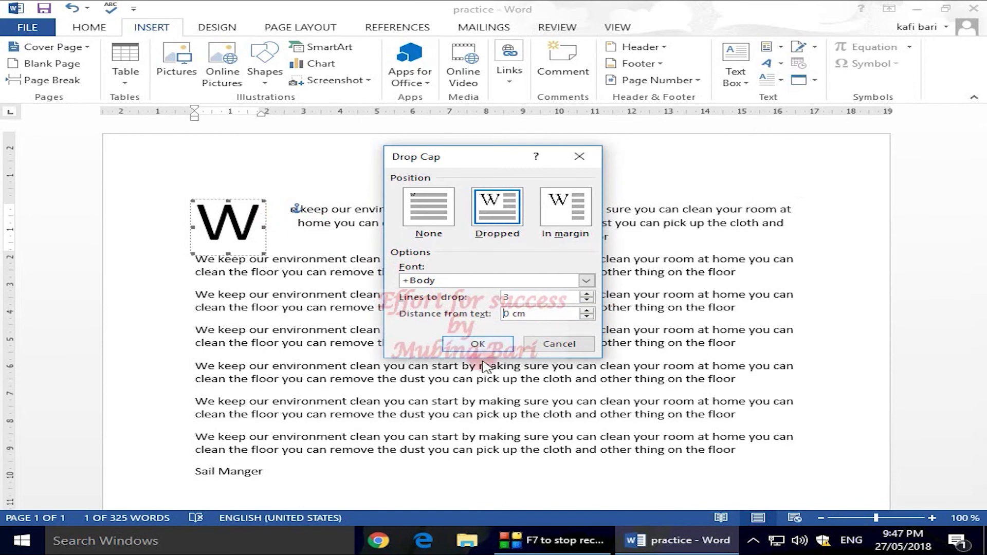
{"action": "left_click", "coordinate": [478, 344]}
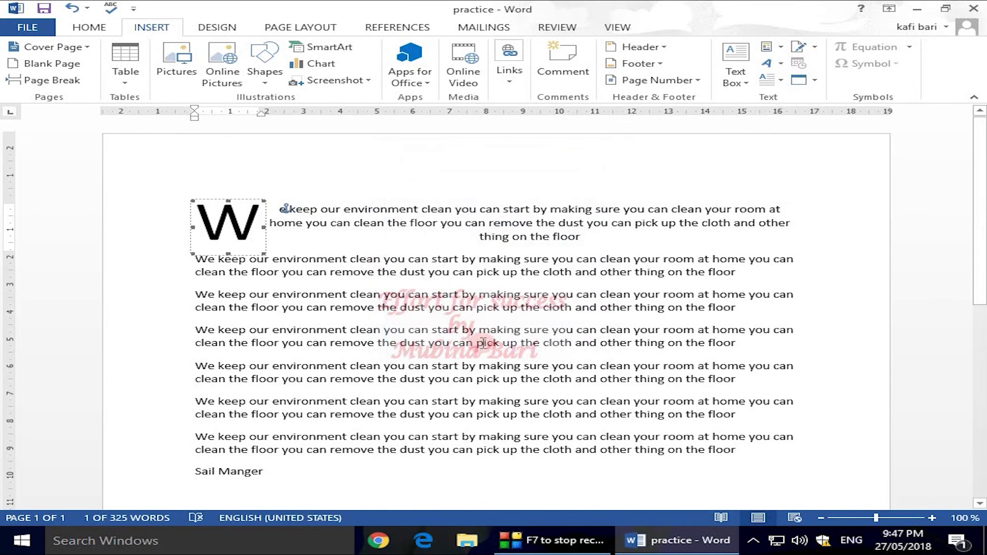